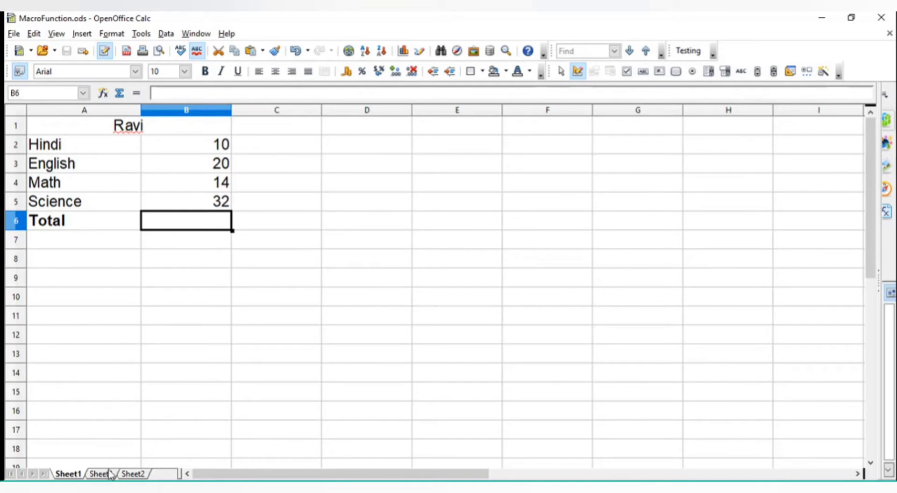
- Look at the second marks table on Sheet3, select its empty Total cell B6, and return to Sheet1
click(108, 473)
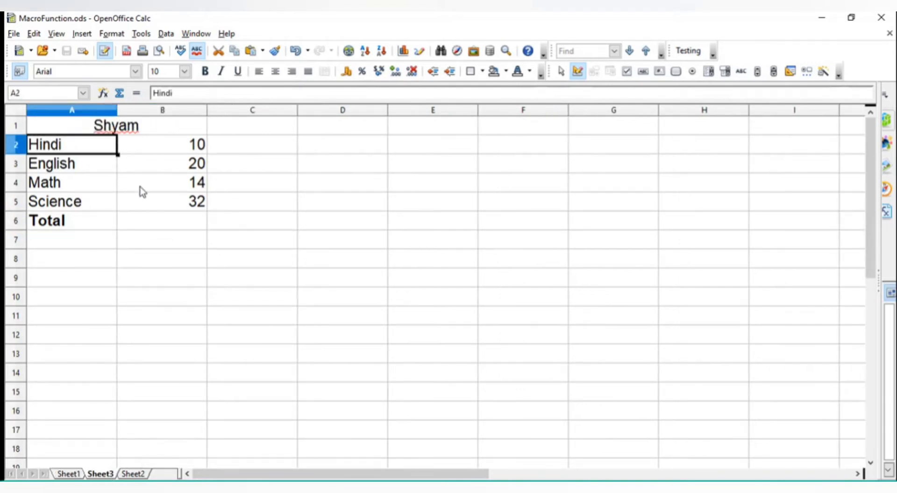
click(169, 224)
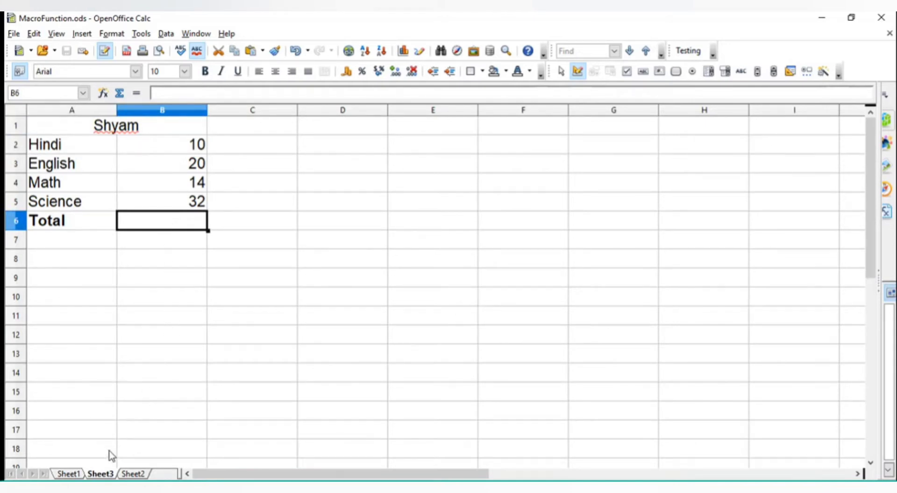
click(77, 473)
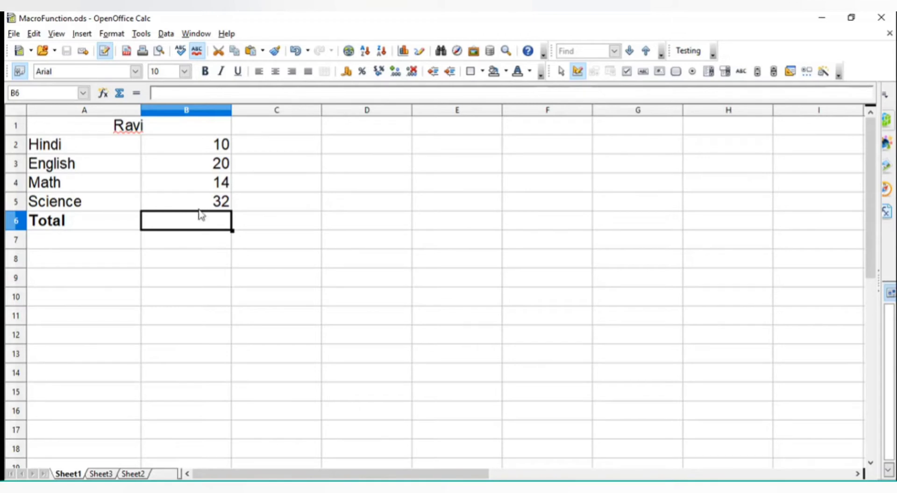
- Record a macro on Sheet1 that enters the formula =b2+b3+b4+b5 in the Total cell B6, and stop recording
click(140, 34)
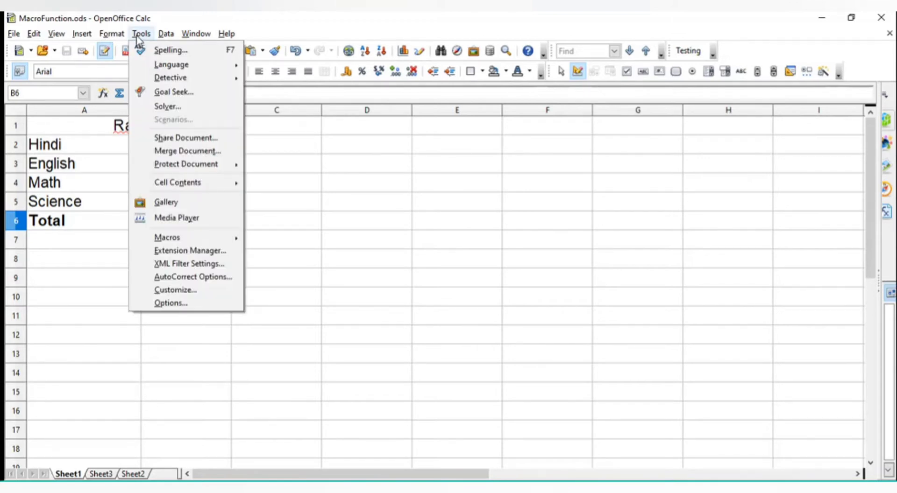
mouse_move(168, 243)
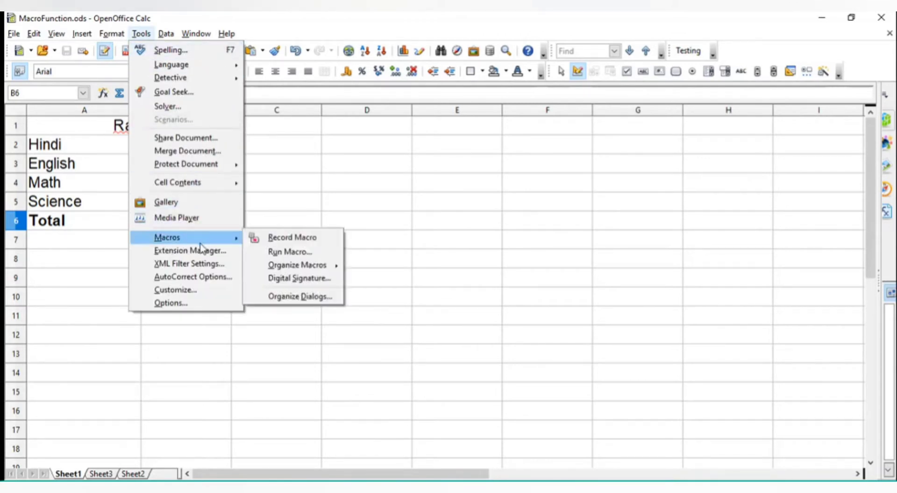
click(299, 238)
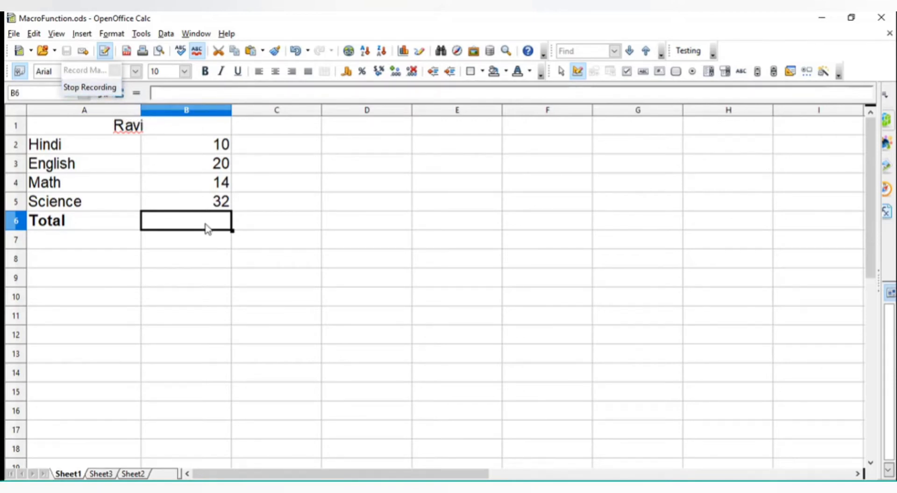
text(=)
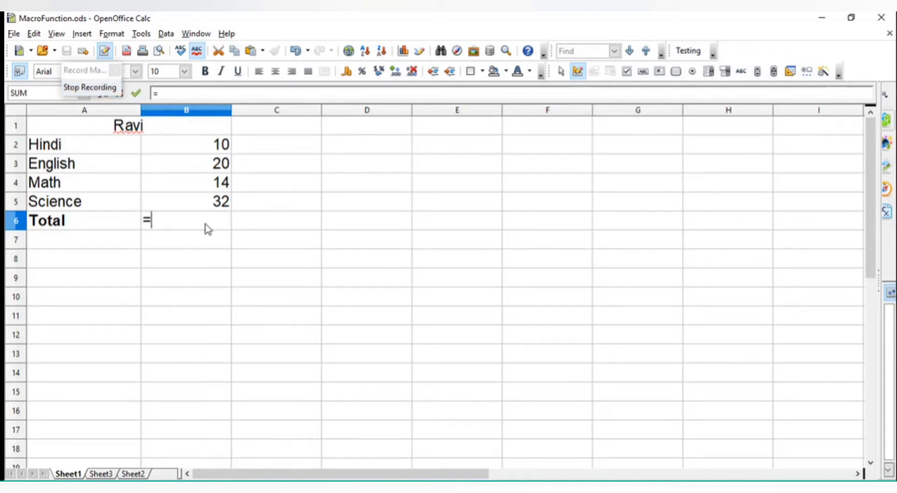
text(b2+b3)
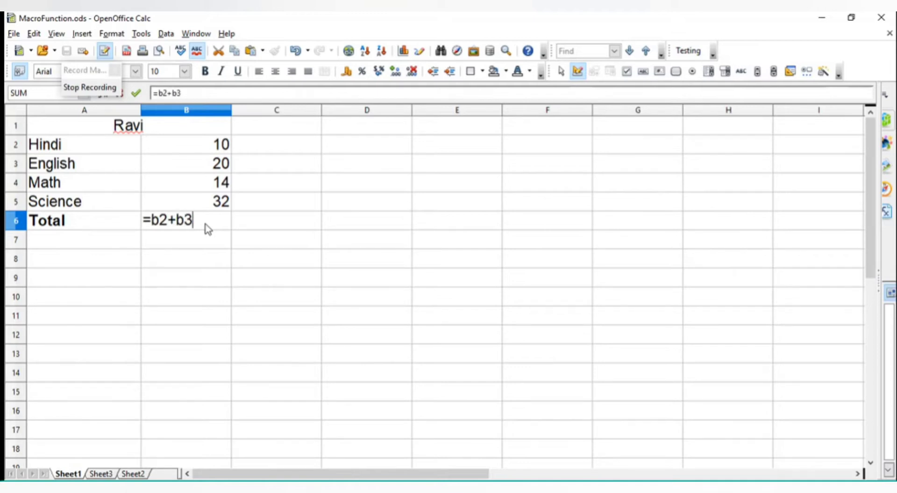
text(+b4+b5)
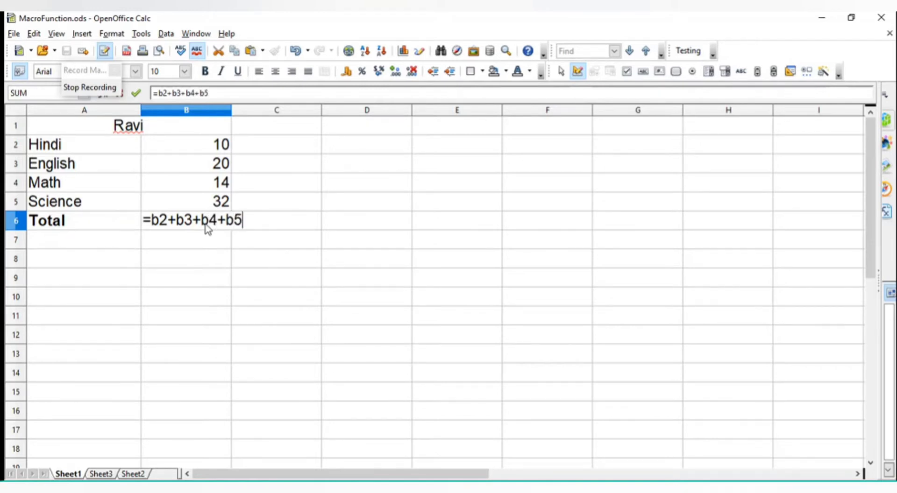
key(Return)
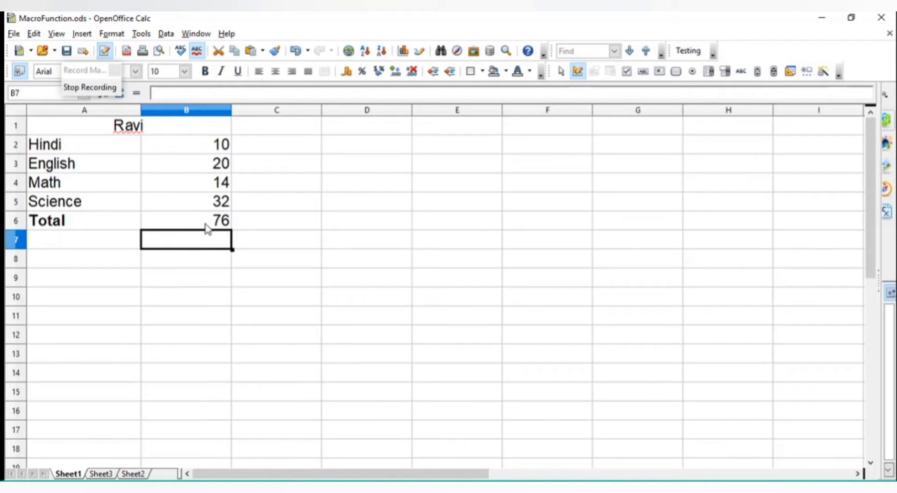
click(99, 88)
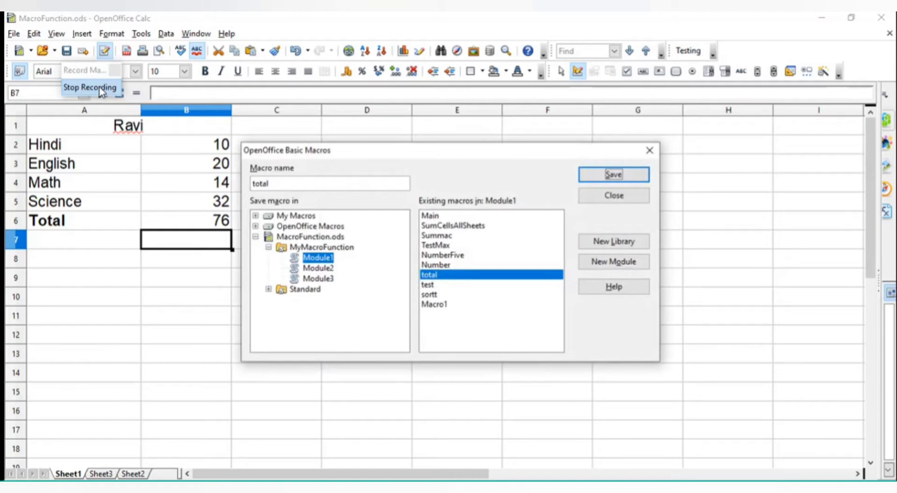
- Create a new macro library named Library1 in MacroFunction.ods for storing the recorded macro
click(269, 247)
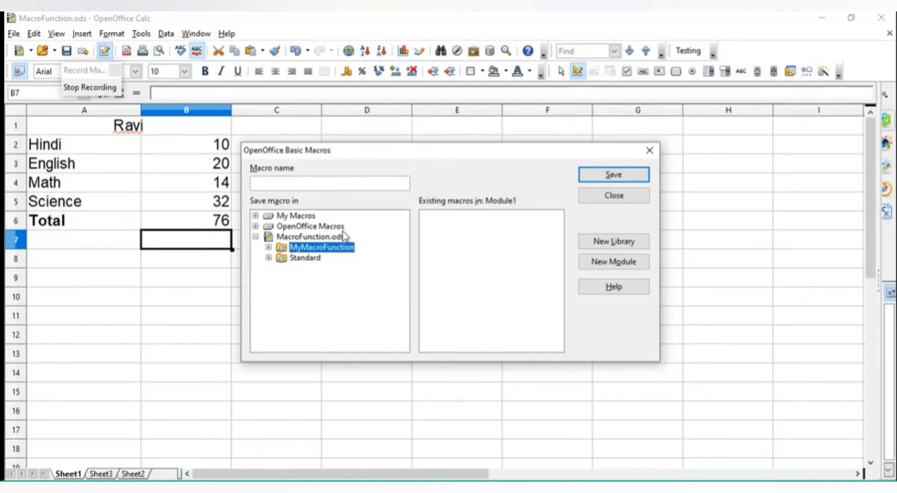
click(320, 239)
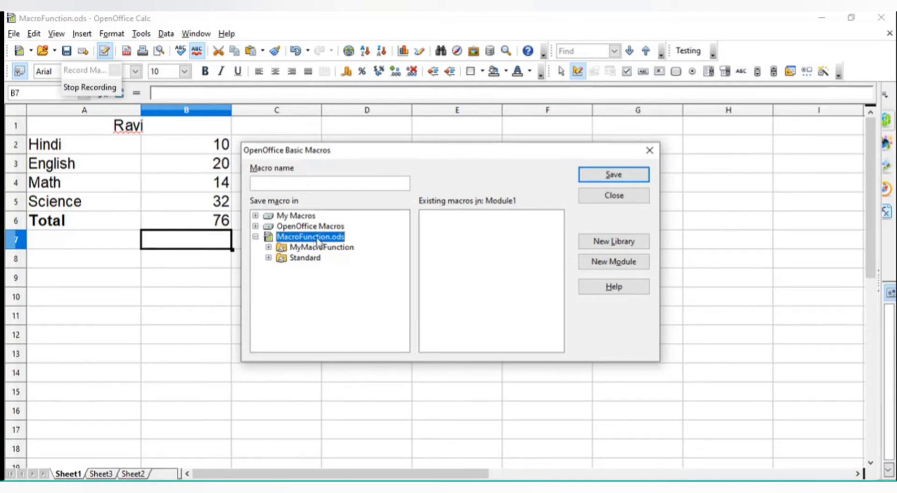
click(269, 247)
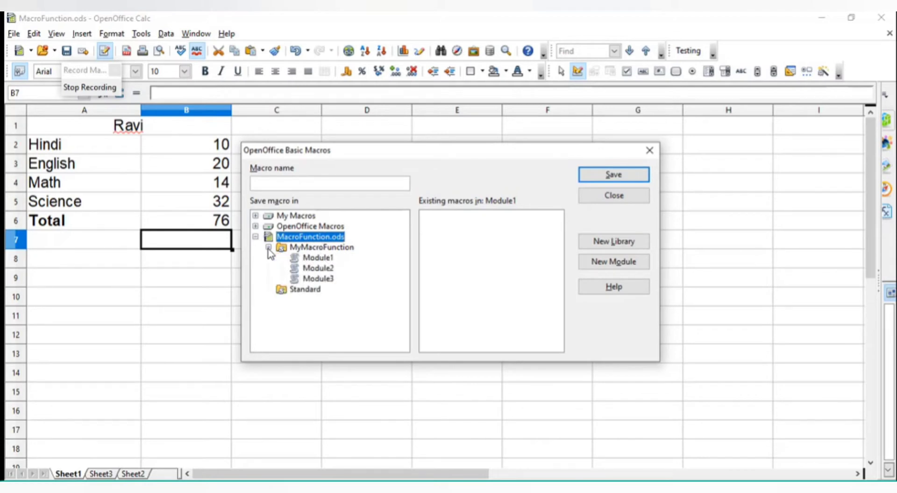
click(268, 247)
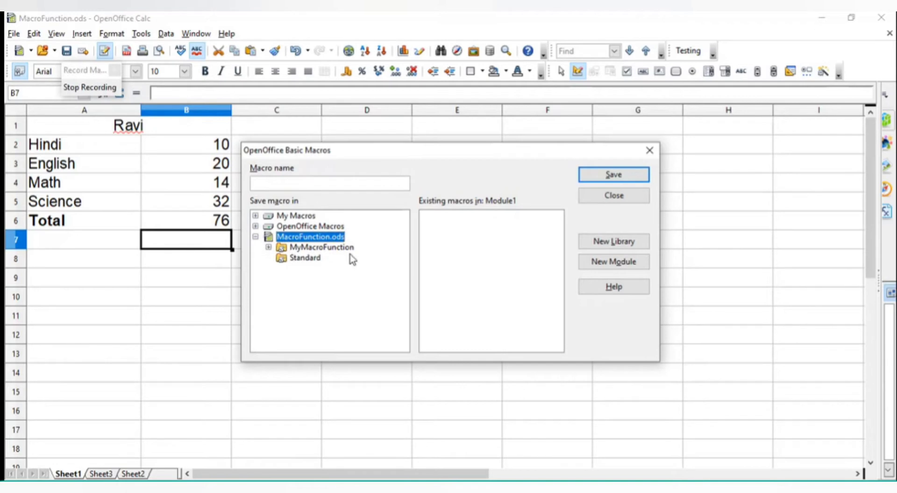
click(625, 252)
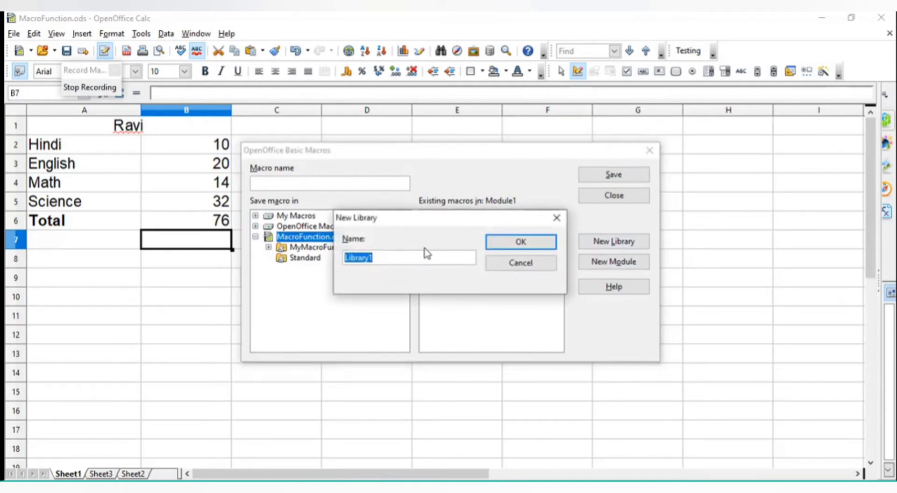
click(523, 247)
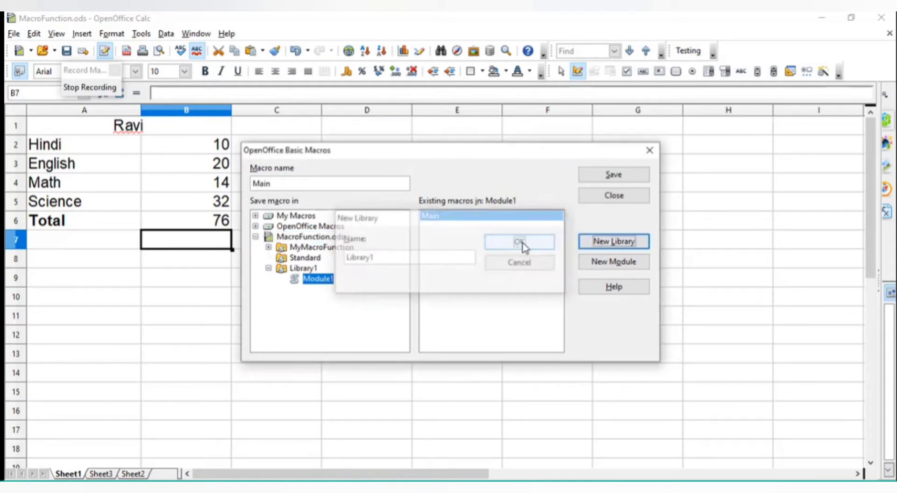
- Save the recorded macro as totalmarks in Module1 of Library1, and save the spreadsheet
click(312, 270)
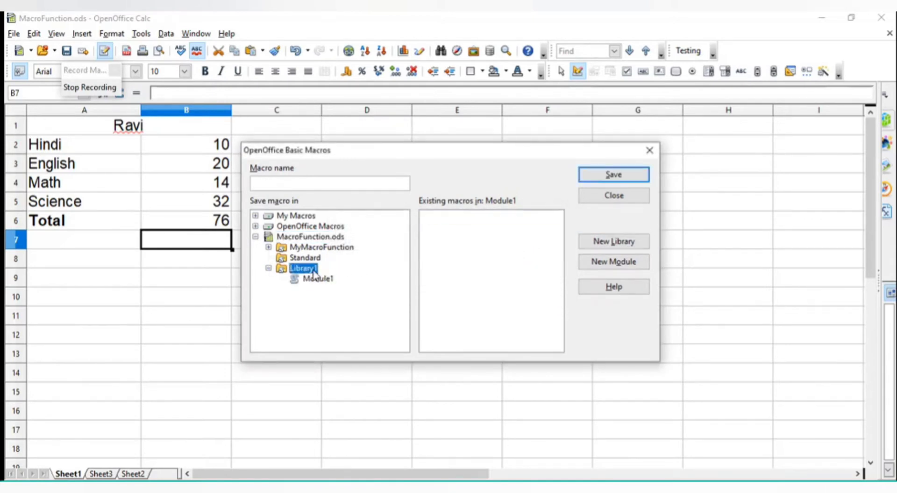
click(320, 280)
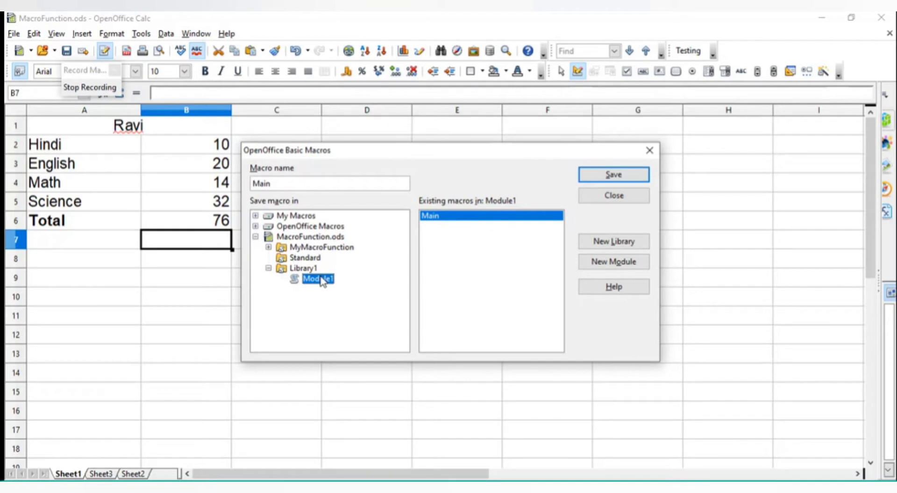
click(314, 274)
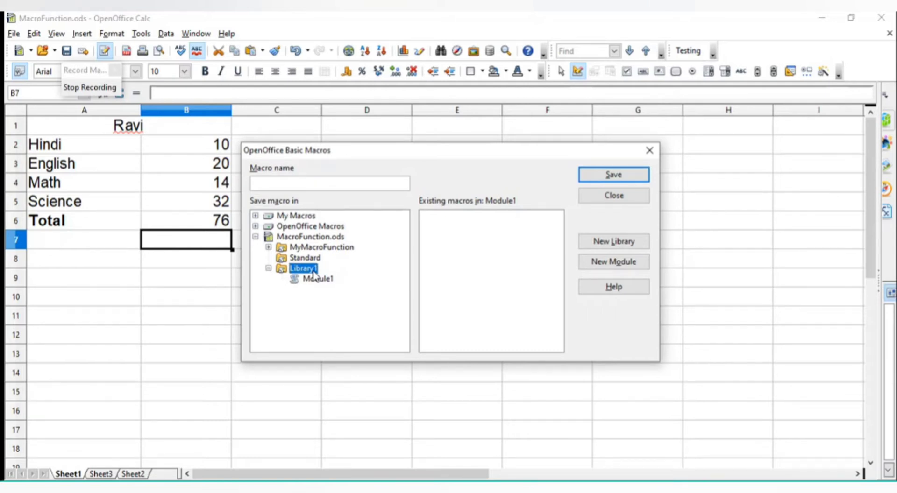
click(318, 280)
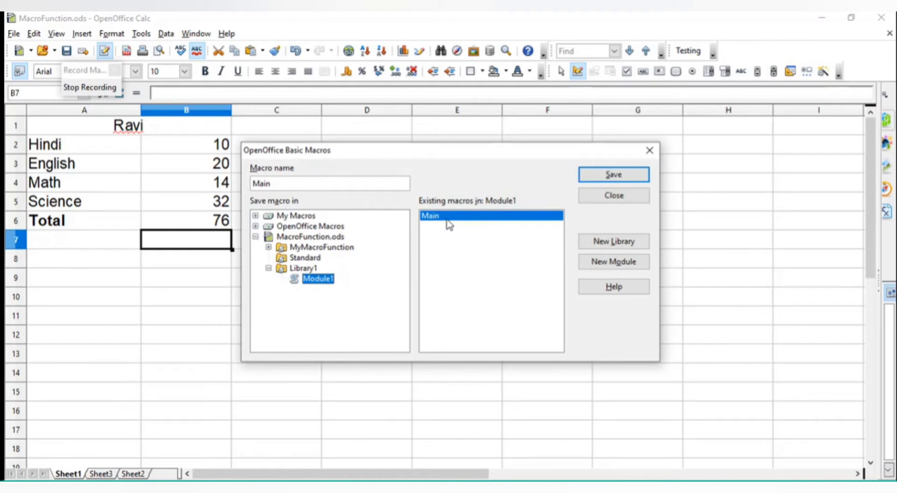
drag(296, 183, 249, 182)
text(total)
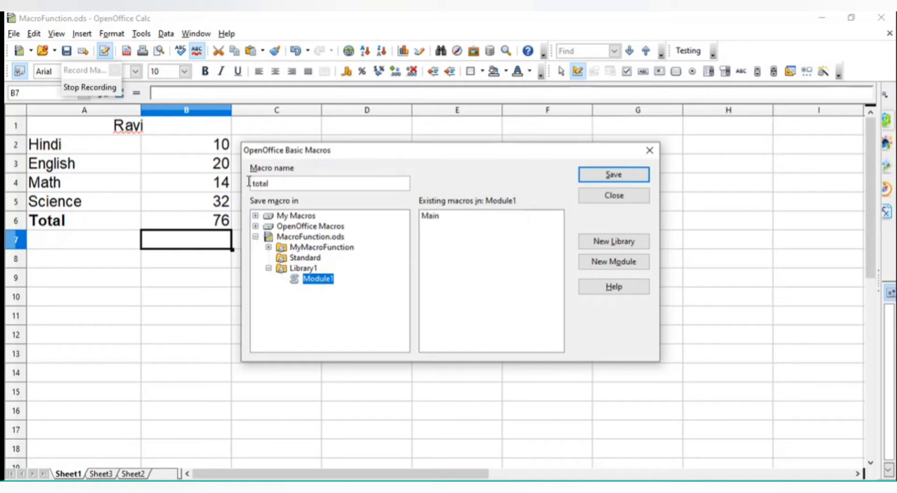
text(marks)
click(612, 177)
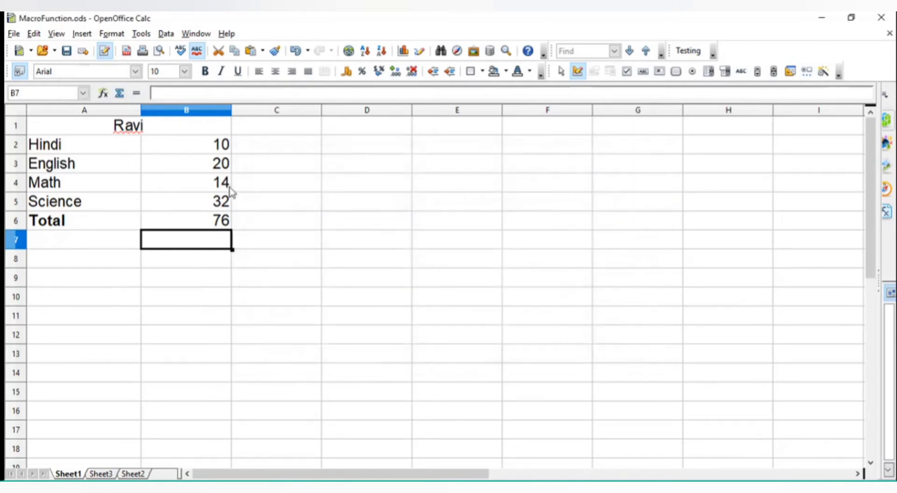
click(67, 52)
click(199, 223)
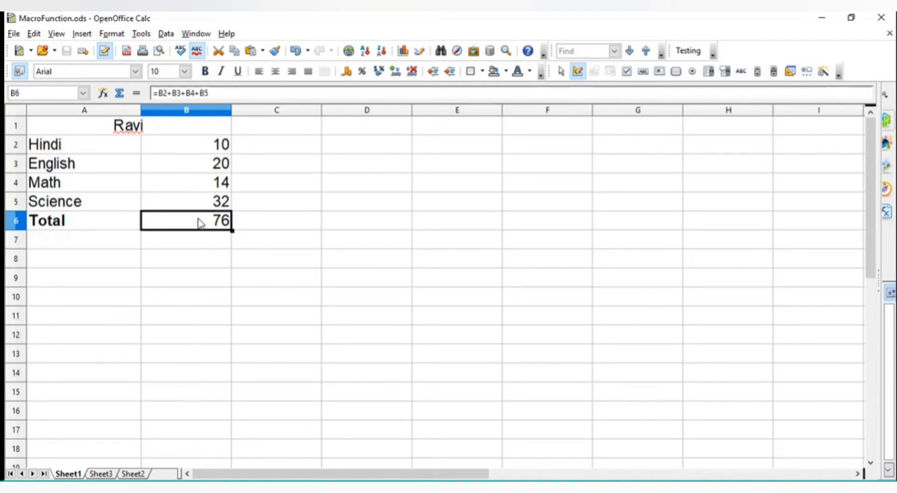
- On Sheet3, set the marks for Hindi to 52, English to 14 and Math to 63
click(106, 474)
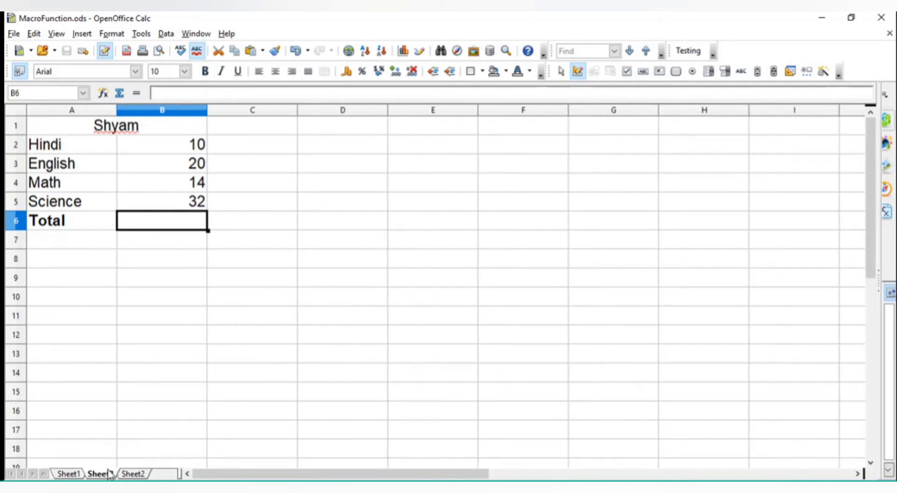
click(167, 147)
text(52)
key(Return)
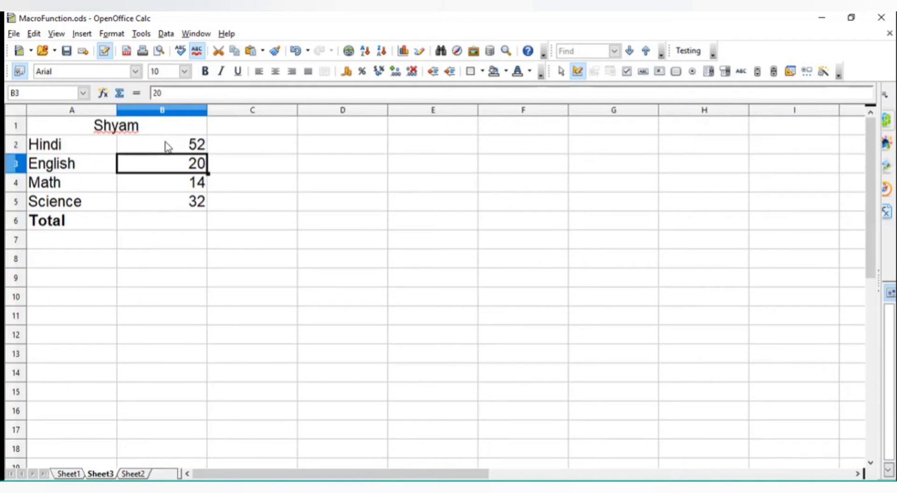
text(14)
key(Return)
text(63)
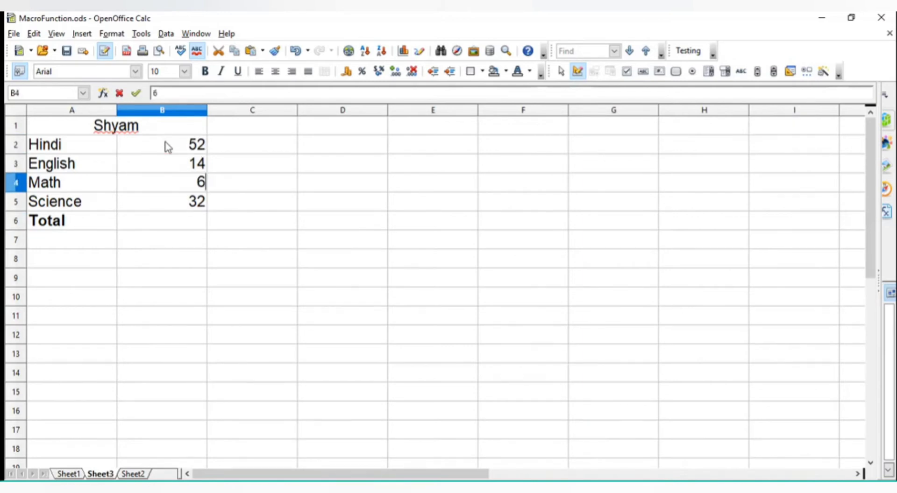
key(Return)
- Run the totalmarks macro from Module1 of Library1 in MacroFunction.ods on the Total cell B6 of Sheet3, and check the resulting formula
click(204, 243)
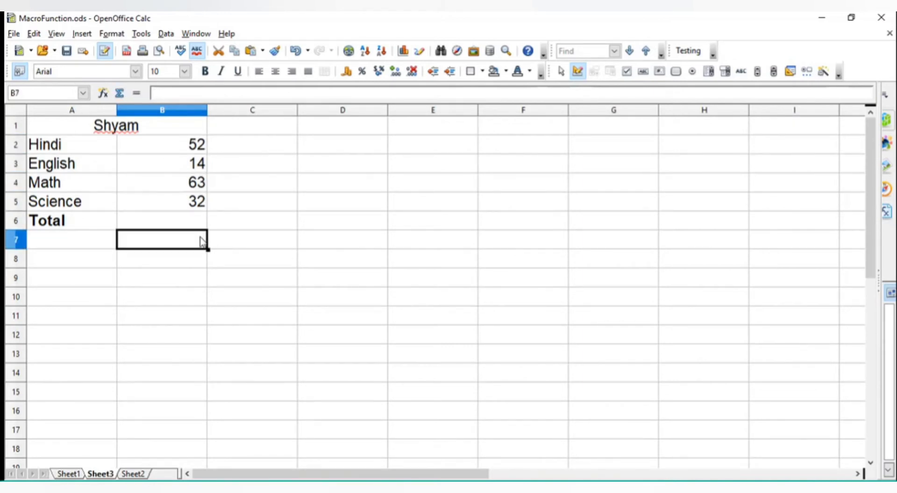
click(203, 227)
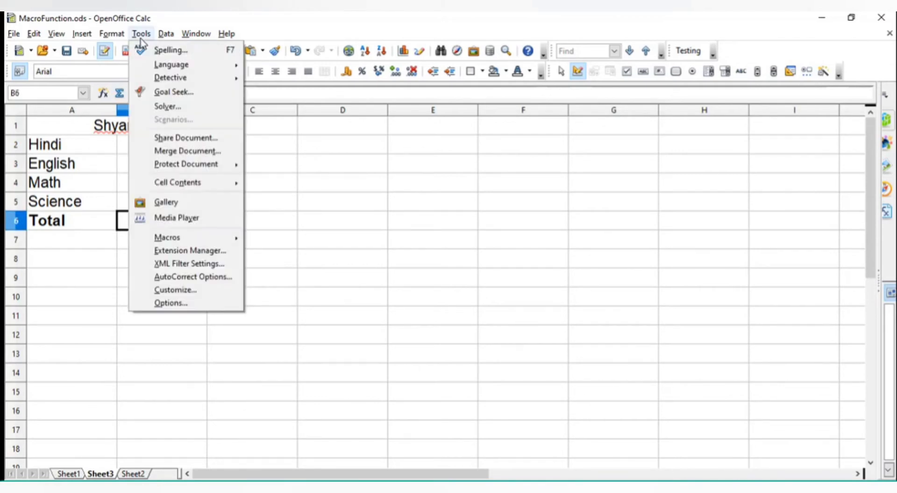
mouse_move(204, 237)
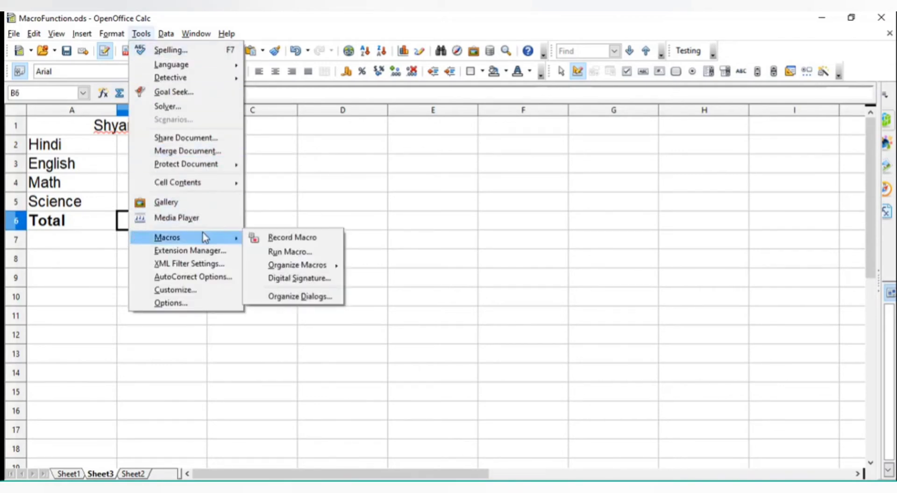
click(293, 252)
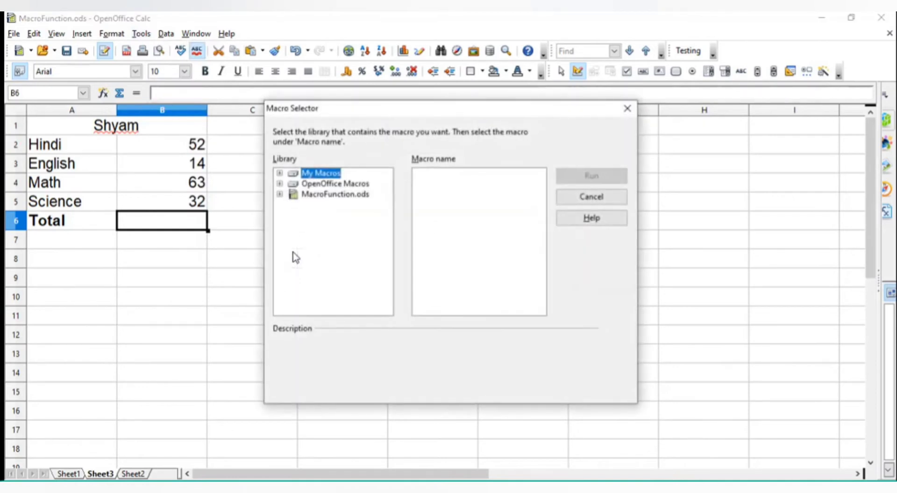
click(332, 196)
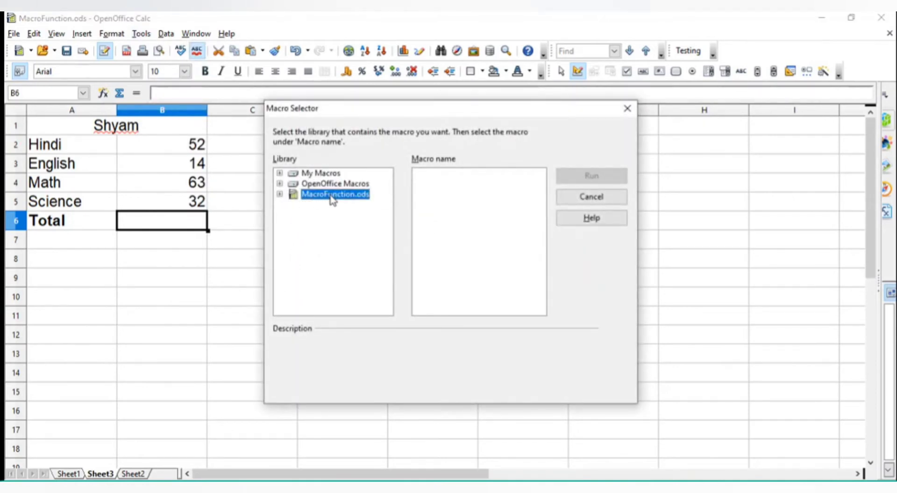
click(280, 194)
click(327, 206)
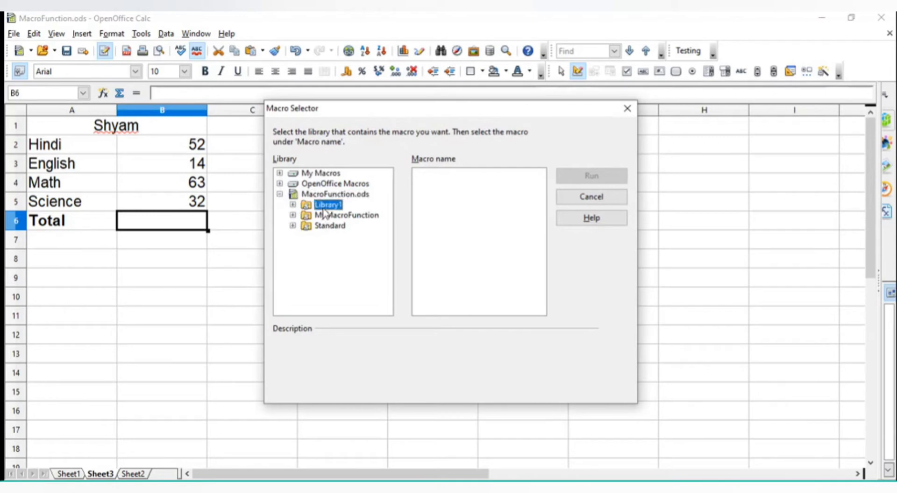
click(292, 205)
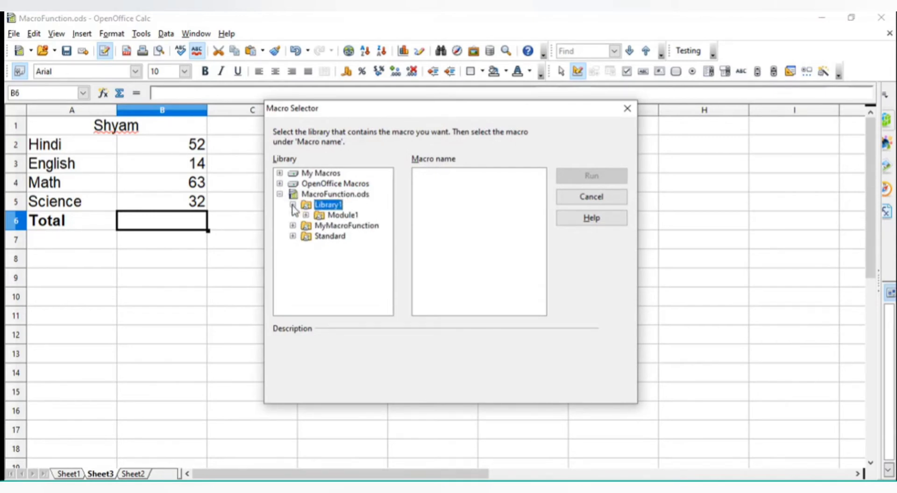
click(342, 215)
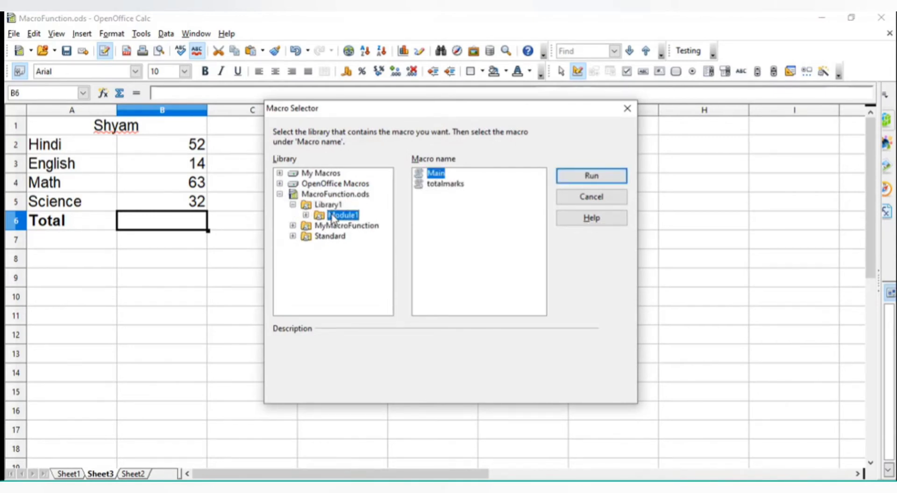
click(446, 184)
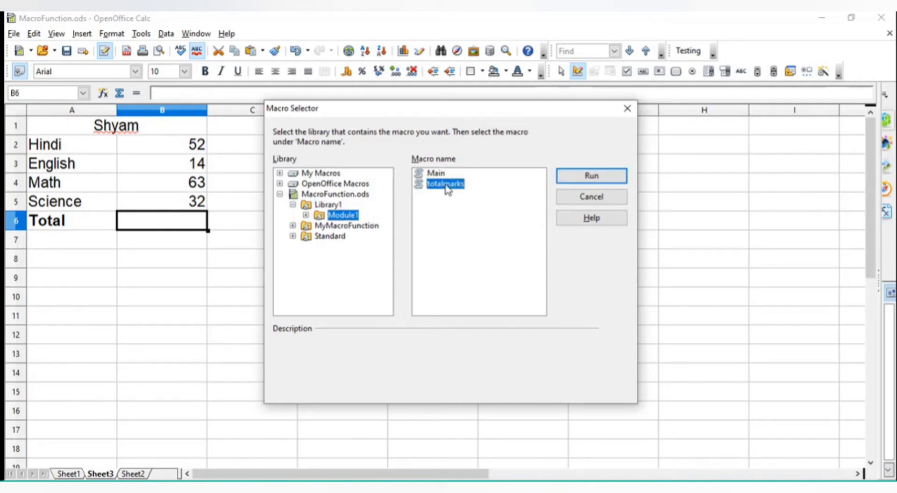
click(591, 177)
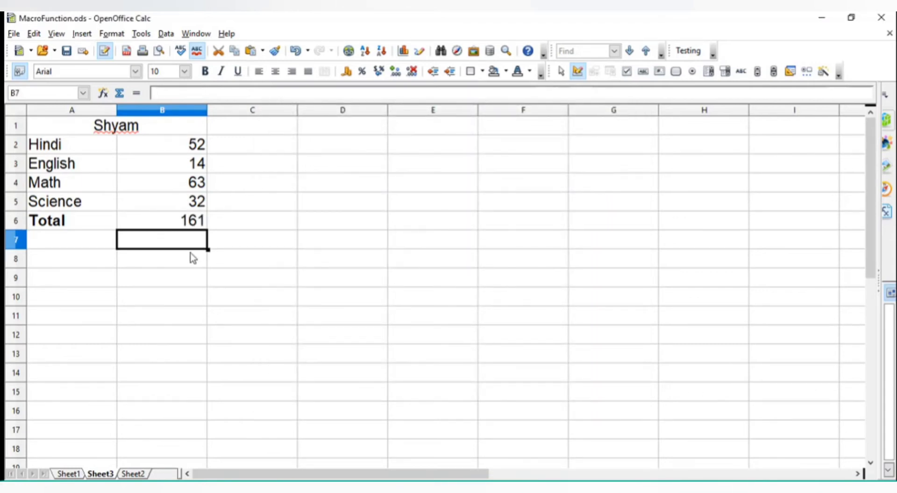
click(158, 224)
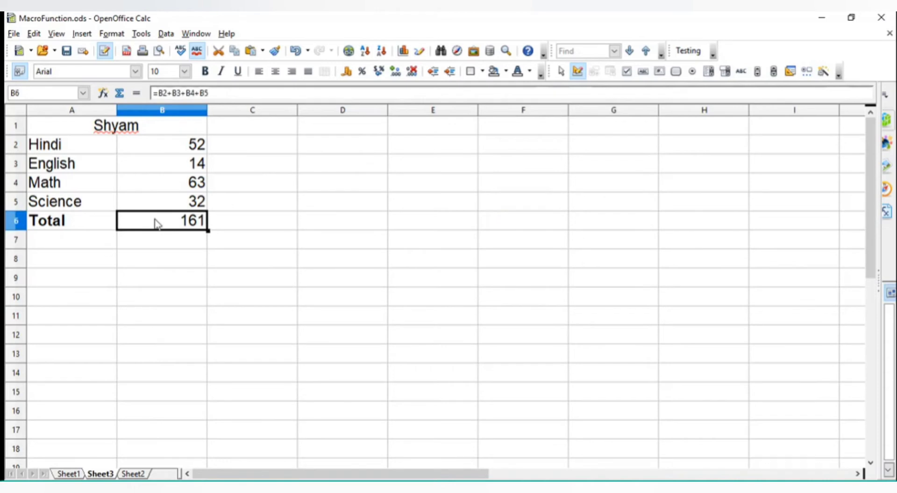
click(161, 262)
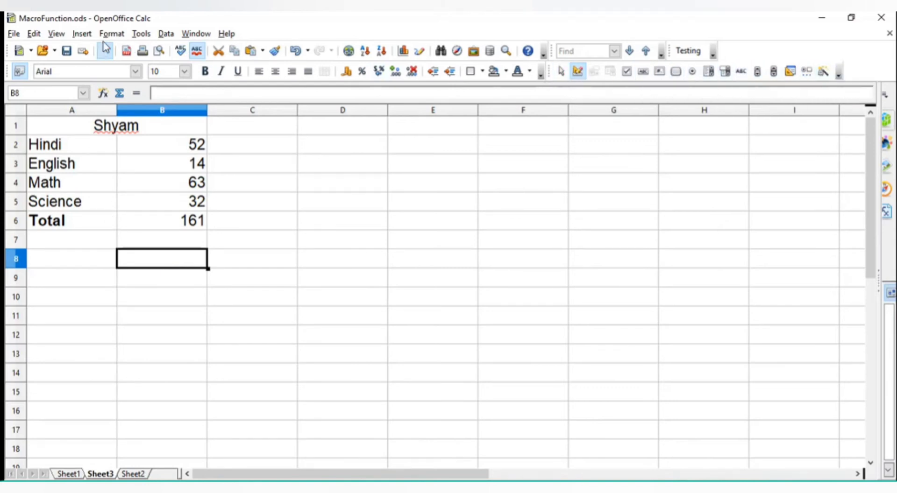
click(142, 35)
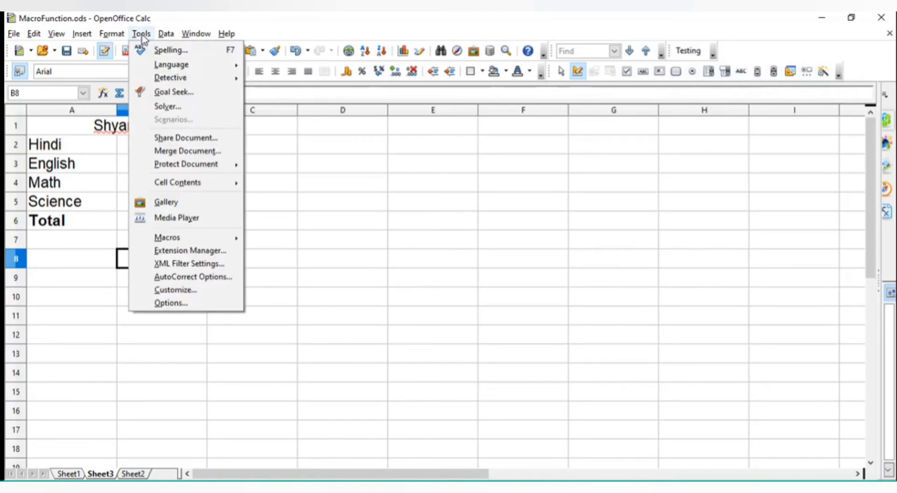
click(141, 36)
click(56, 34)
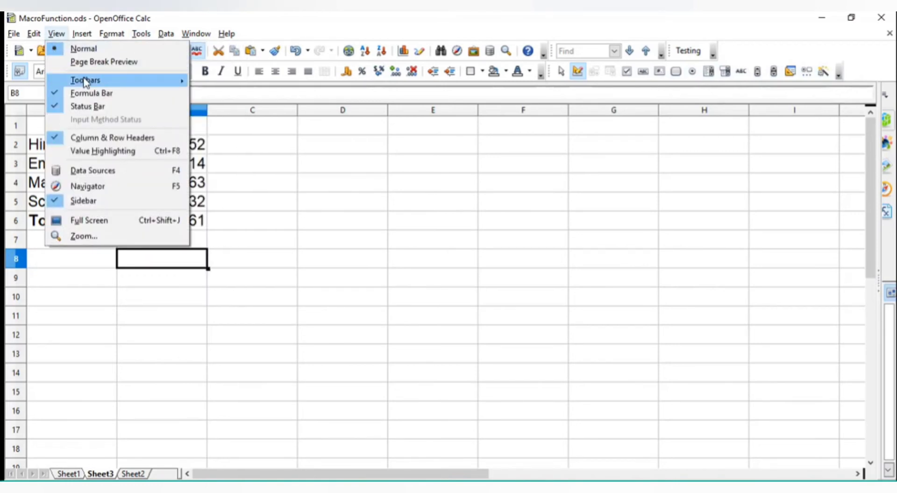
mouse_move(85, 82)
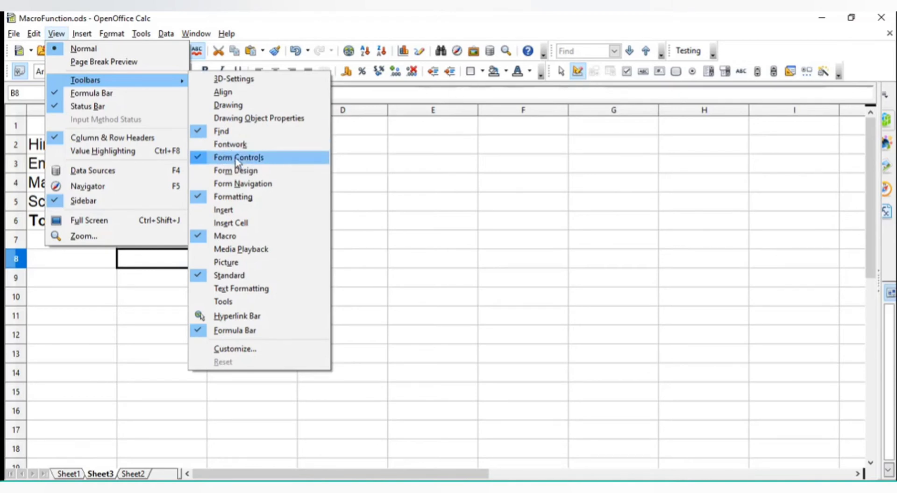
click(561, 162)
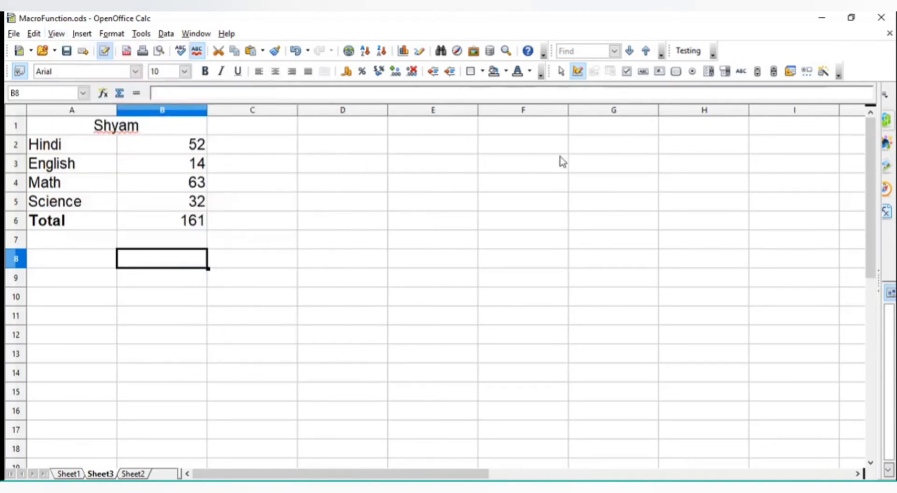
- With design mode on, draw a push button one column wide in column D, across rows 4 and 5 of Sheet3
click(577, 74)
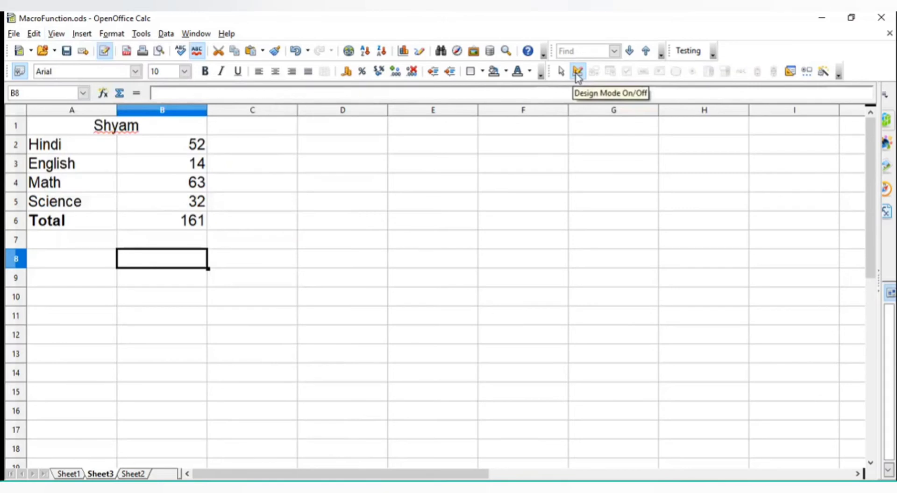
click(578, 74)
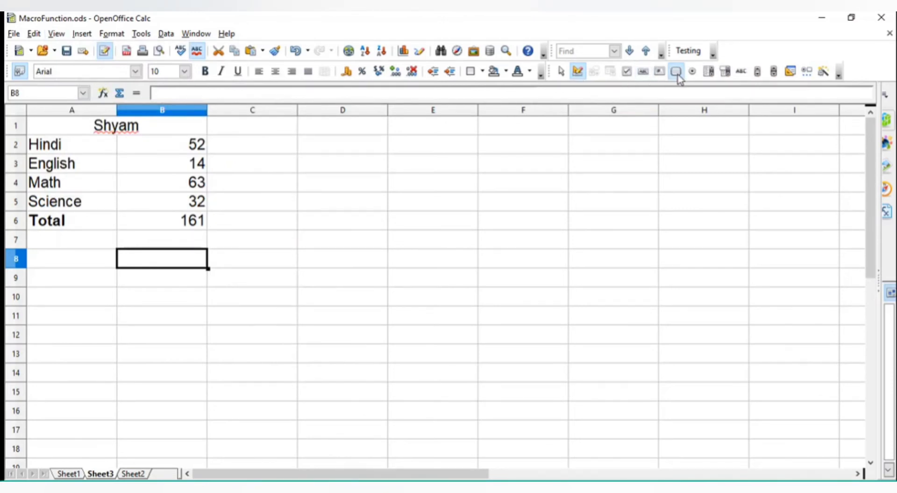
click(677, 73)
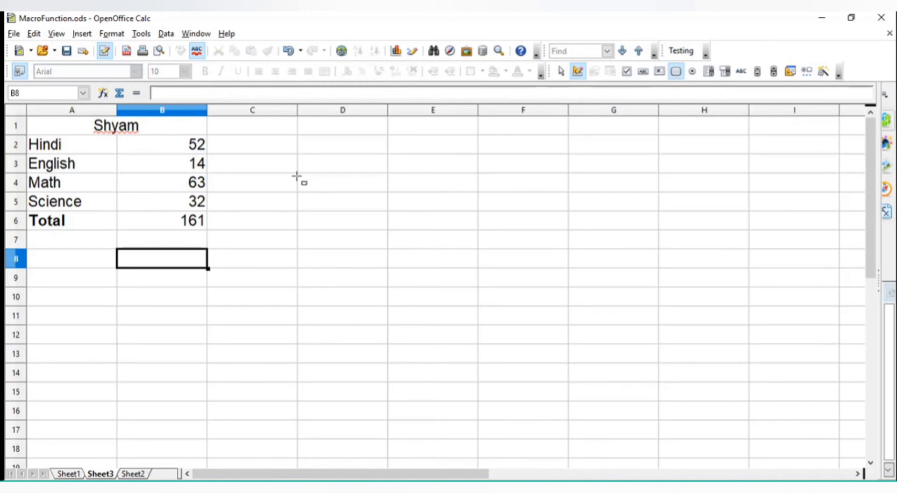
drag(297, 172, 387, 198)
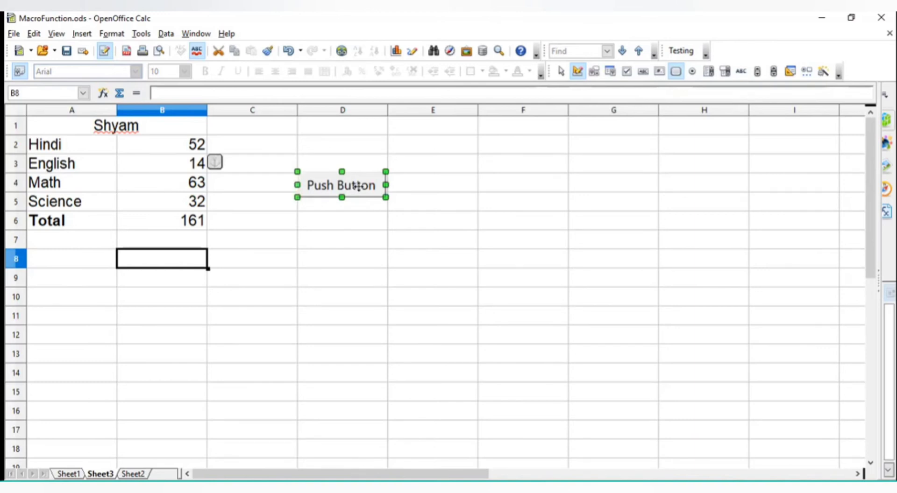
- Open the push button's control properties and bring up the action assignment for its Mouse button pressed event
right_click(359, 186)
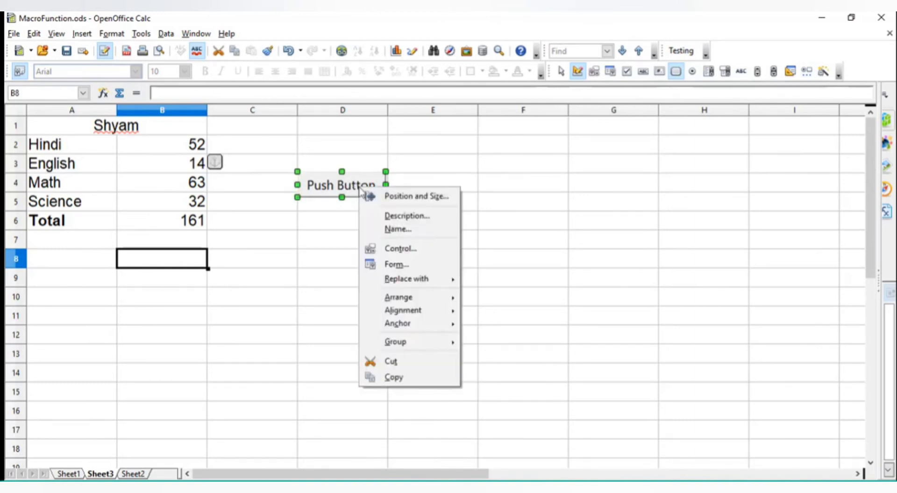
click(414, 249)
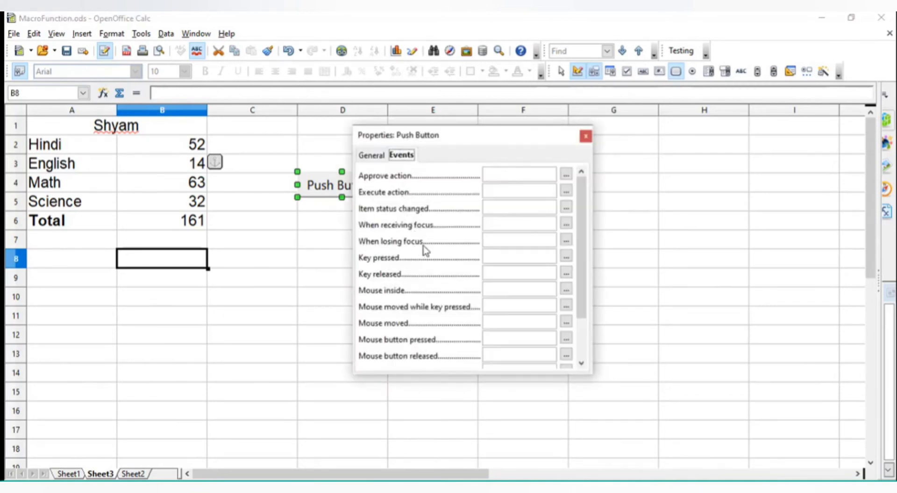
click(549, 259)
click(510, 338)
scroll(509, 339, down, 1)
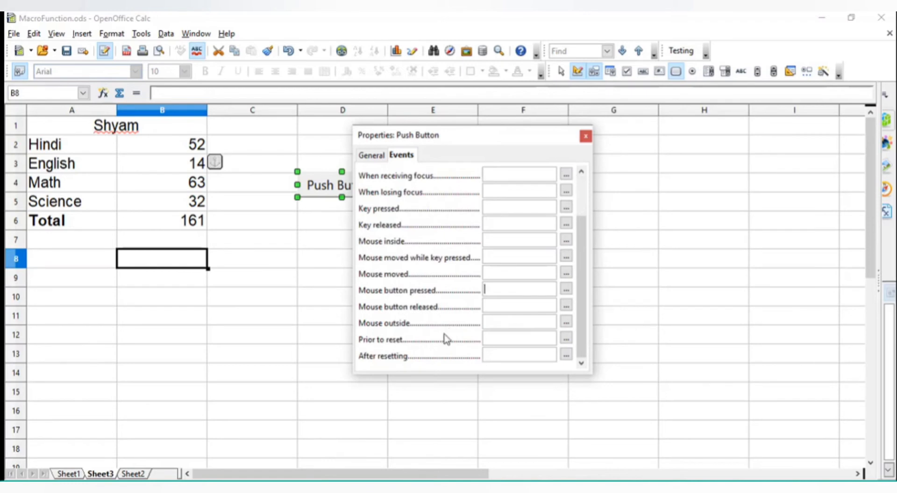
scroll(446, 340, up, 1)
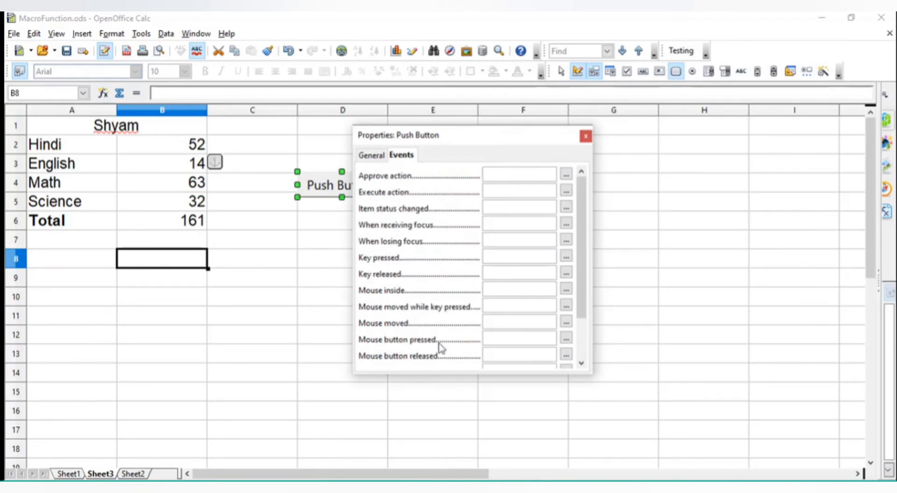
click(566, 338)
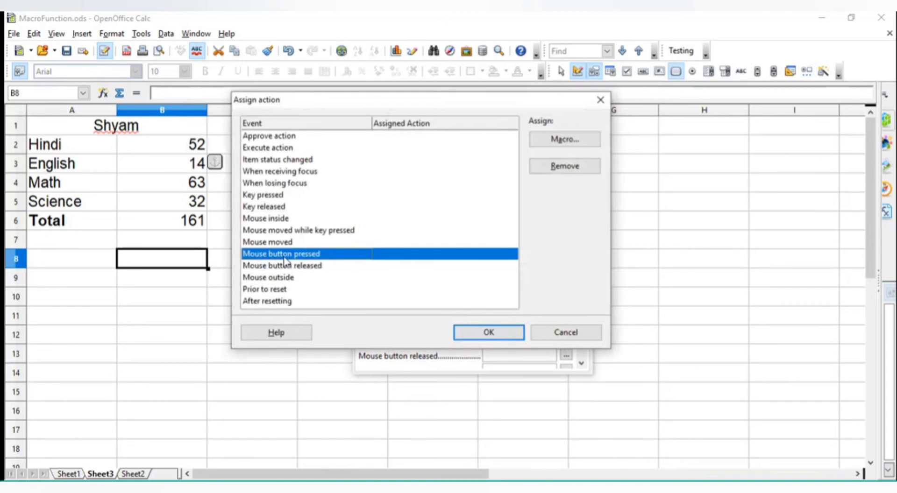
- Assign the totalmarks macro from Module1 of Library1 in MacroFunction.ods to the push button's Mouse button pressed event
click(568, 145)
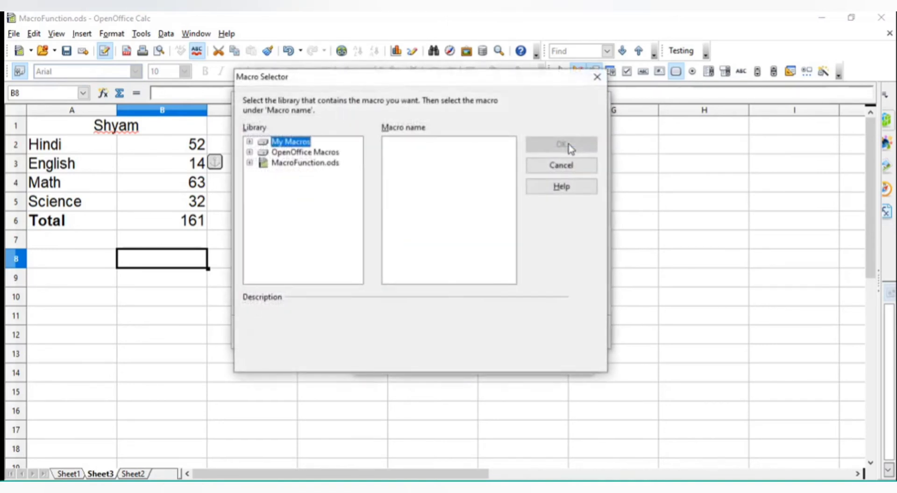
double_click(303, 163)
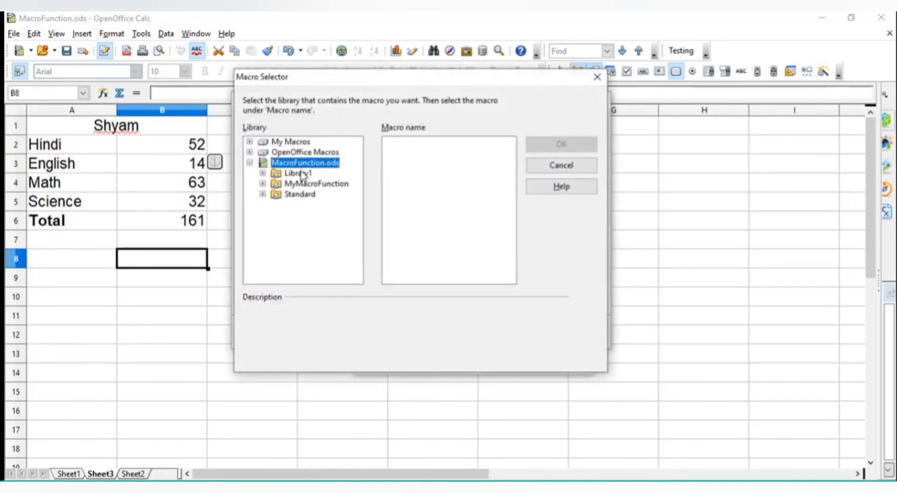
double_click(302, 181)
double_click(301, 176)
double_click(300, 176)
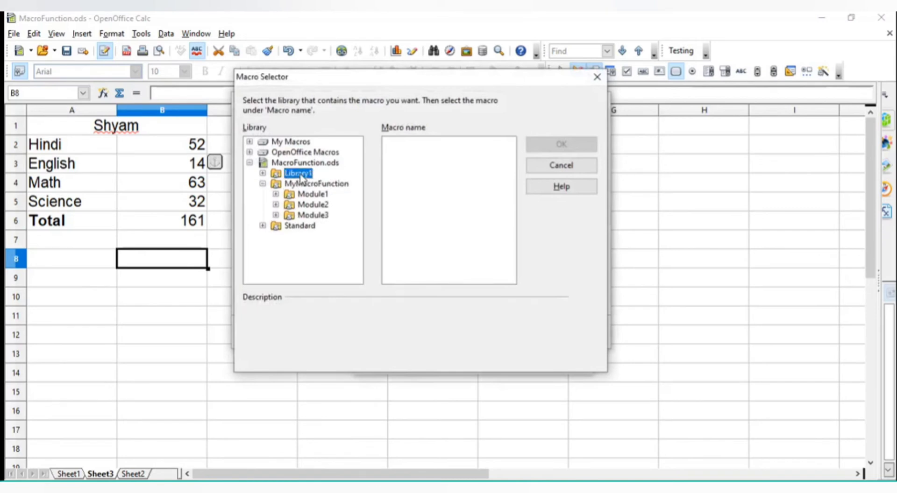
double_click(300, 174)
click(309, 185)
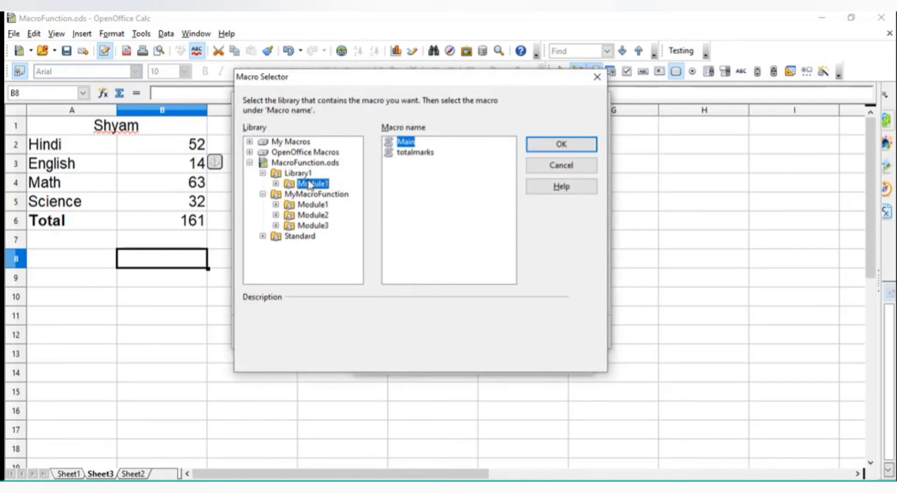
click(403, 154)
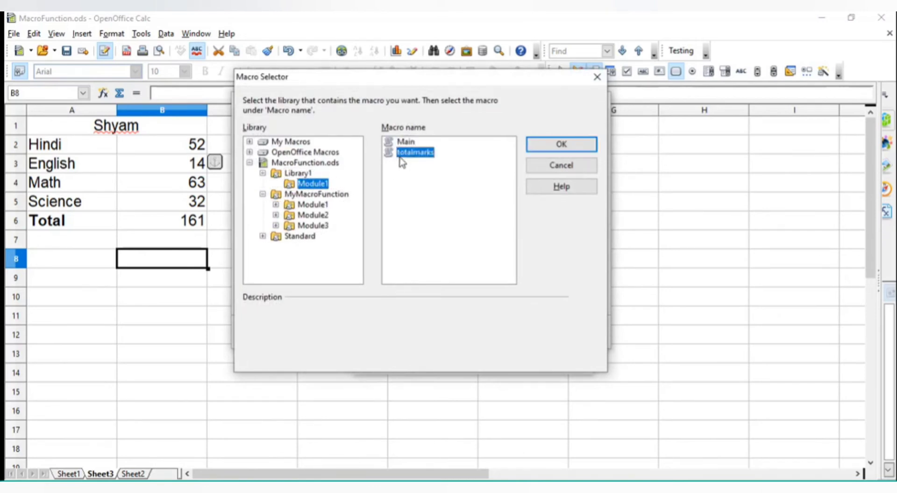
click(560, 145)
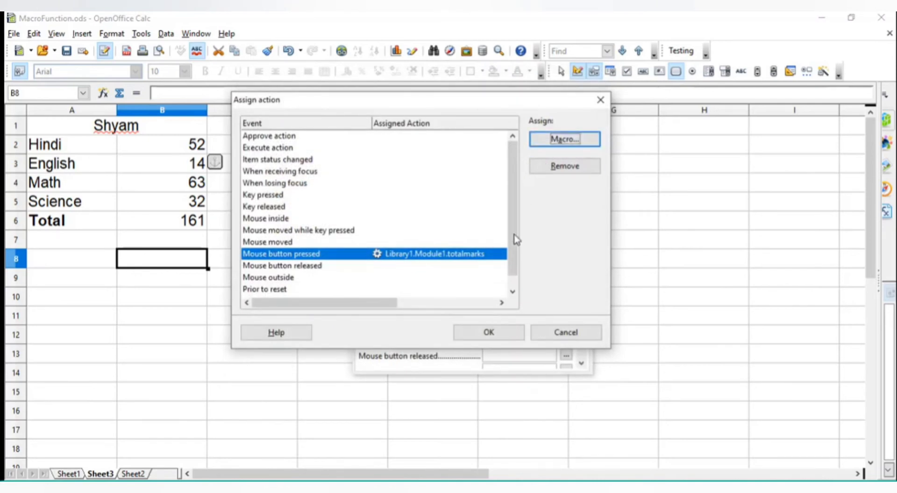
click(501, 333)
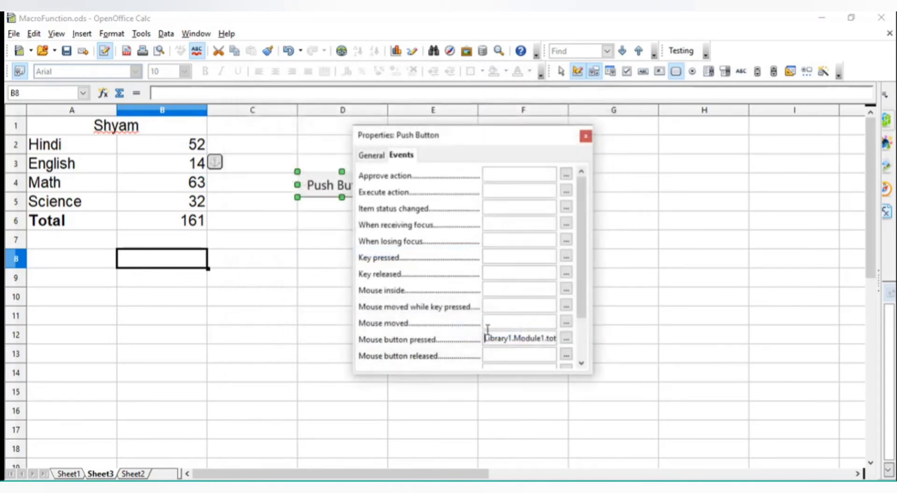
- Set both the name and the label of the push button to Total, and close its properties
click(379, 158)
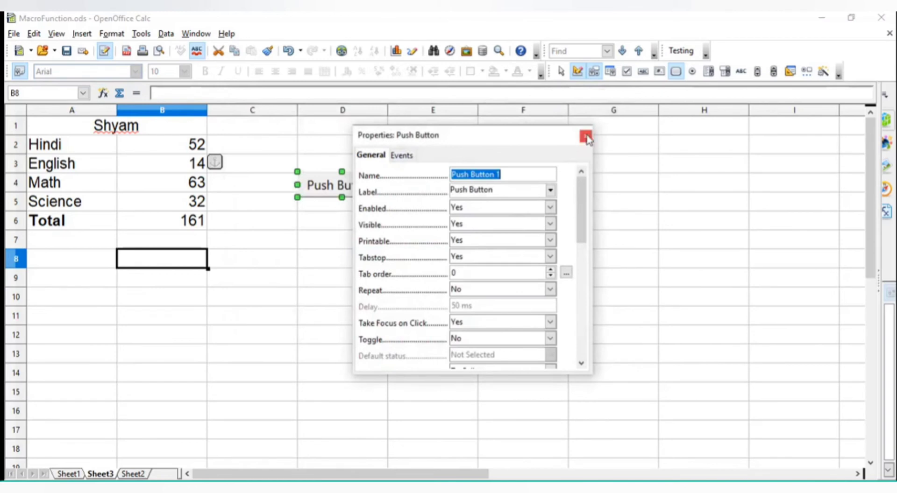
click(525, 170)
drag(520, 174, 443, 174)
text(Total)
key(Tab)
text(Total)
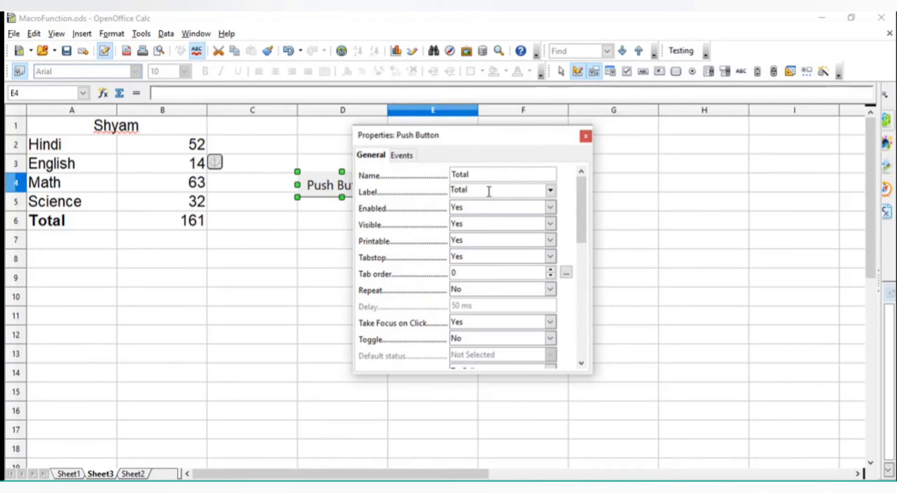
click(586, 137)
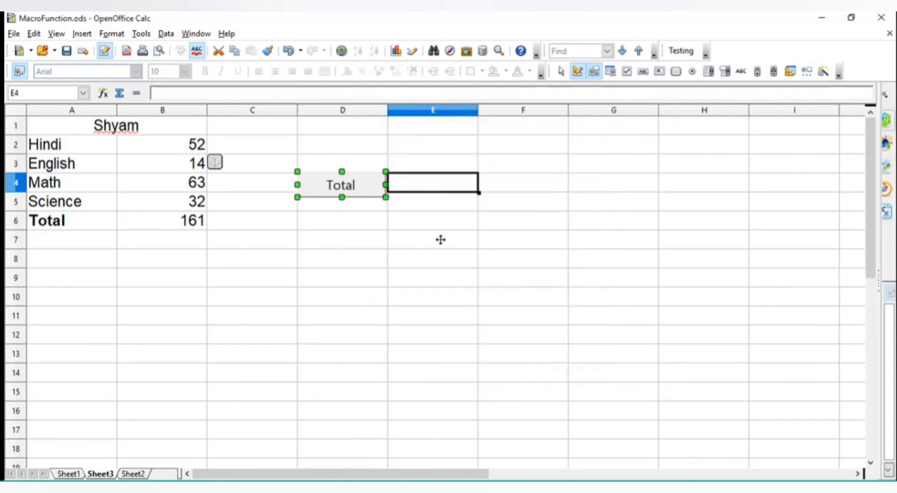
- Delete all contents of the total cell B6 on Sheet3
click(440, 238)
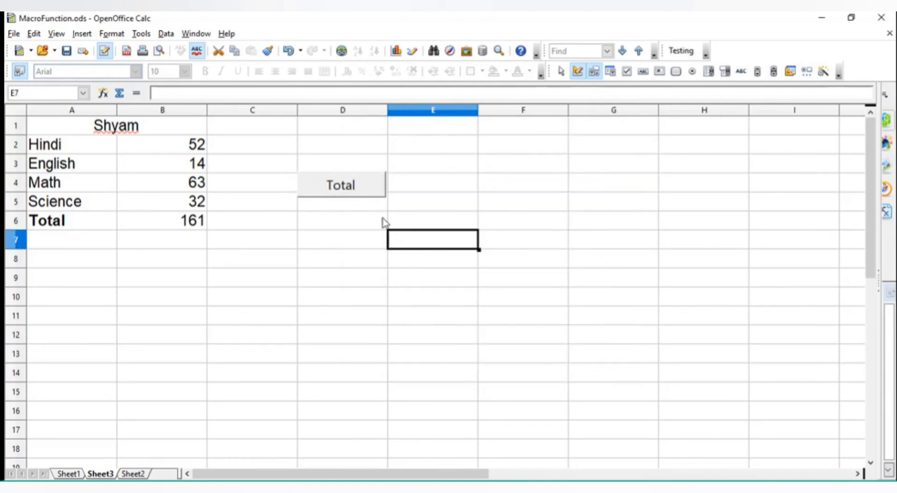
click(366, 192)
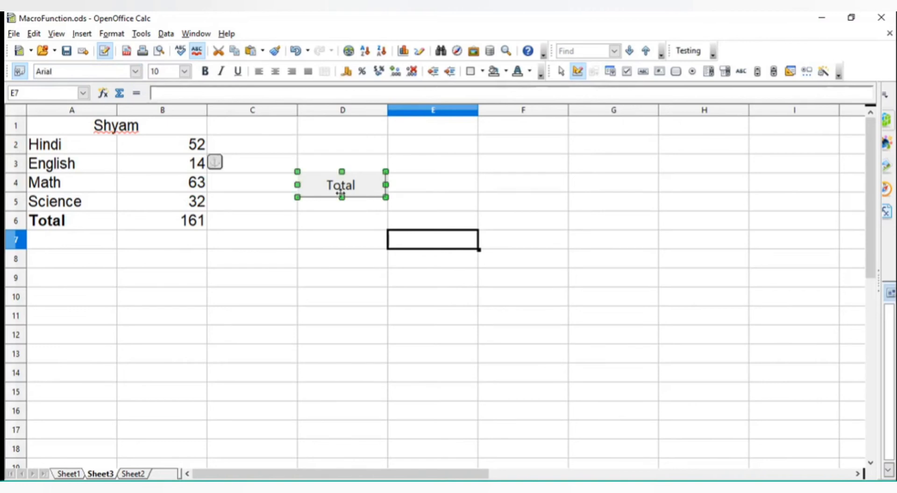
click(187, 229)
key(Delete)
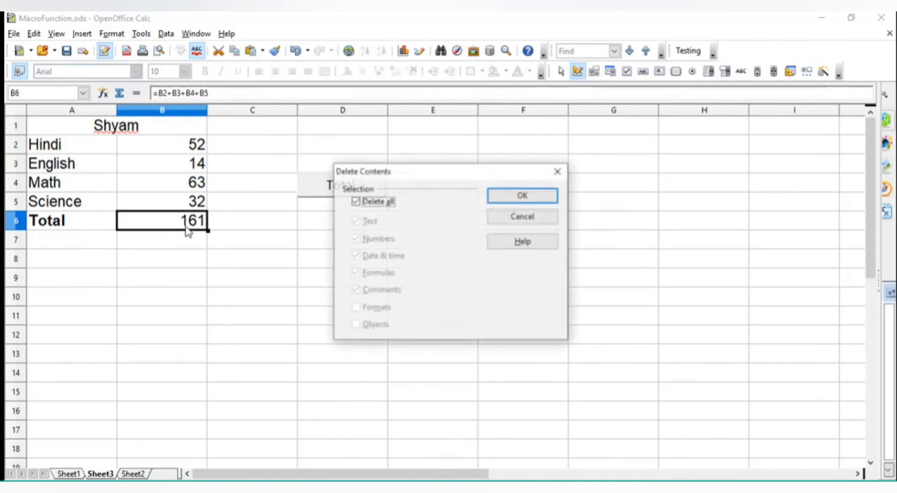
click(541, 196)
click(379, 254)
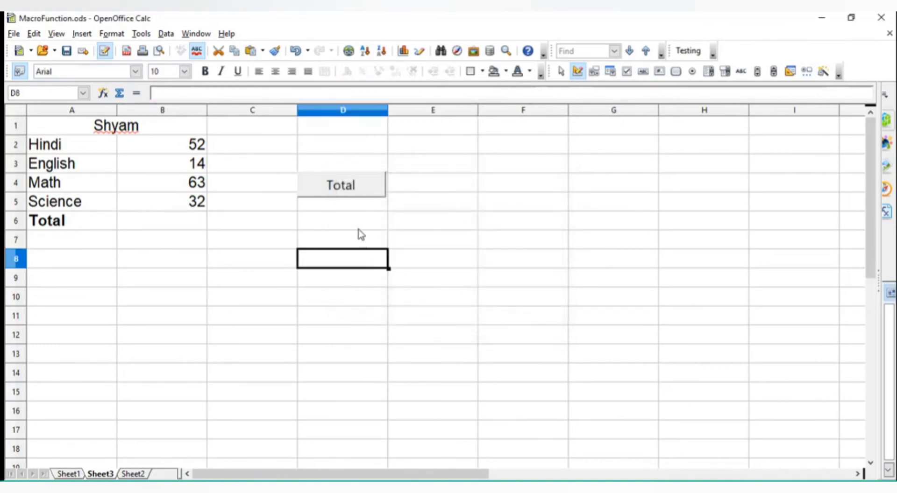
- Turn off design mode and run the totalmarks macro with the Total push button
click(366, 194)
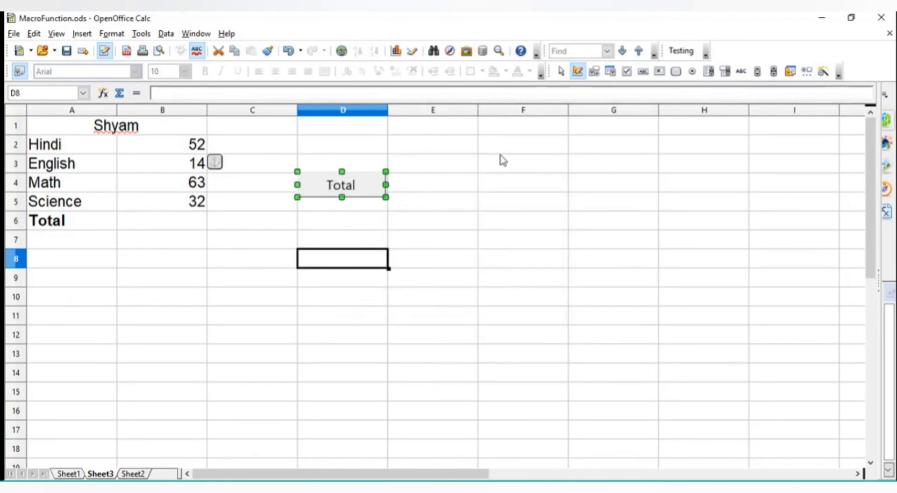
click(578, 75)
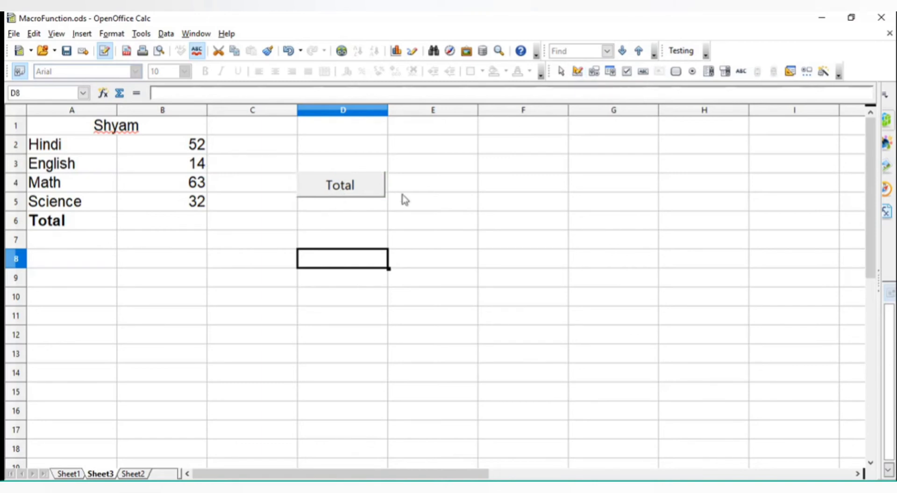
click(354, 187)
- Clear the total in cell B6 again and recalculate it with the Total push button
key(BackSpace)
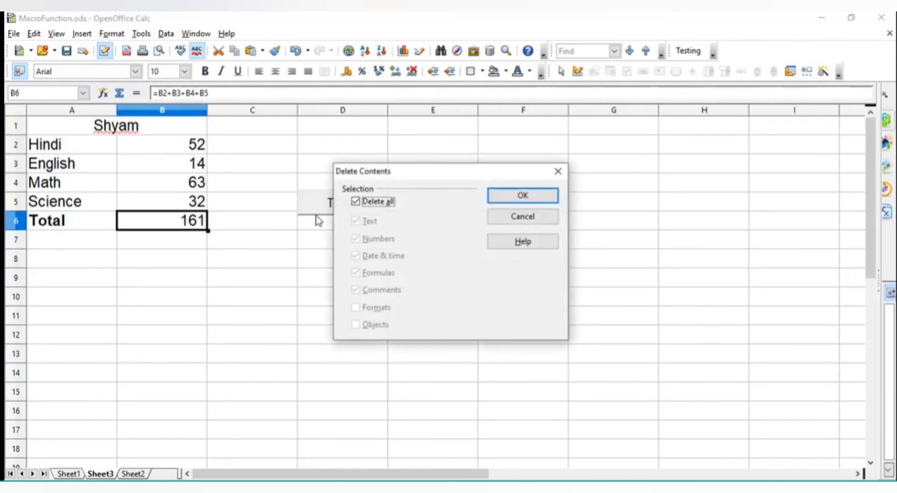
click(530, 195)
click(434, 227)
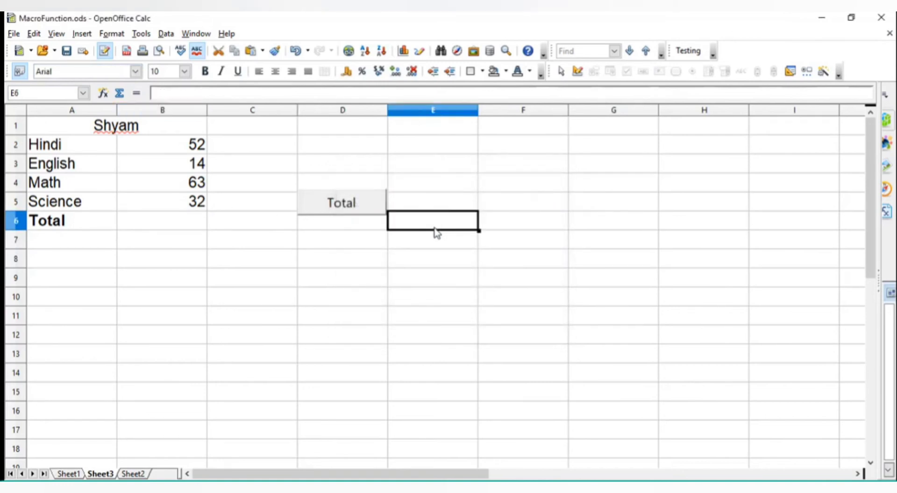
click(351, 208)
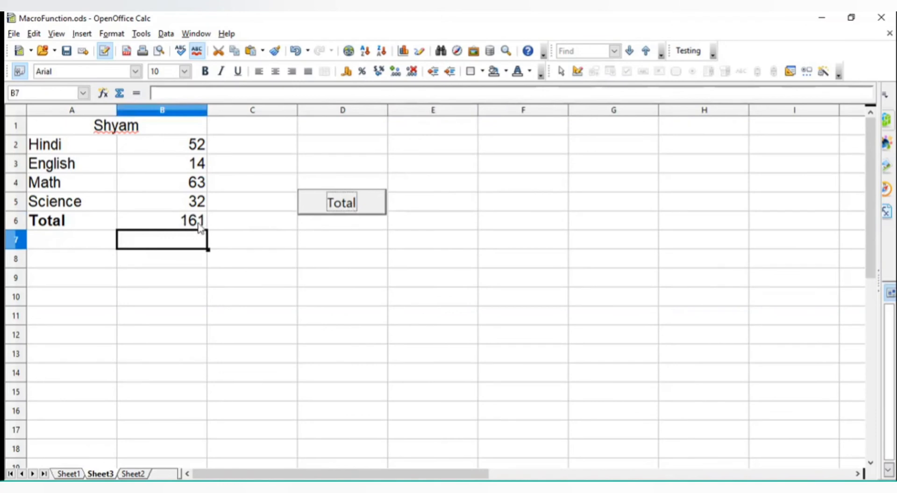
- Enter 52 as the Hindi mark in B2 and 21 as the English mark in B3
click(196, 144)
text(5)
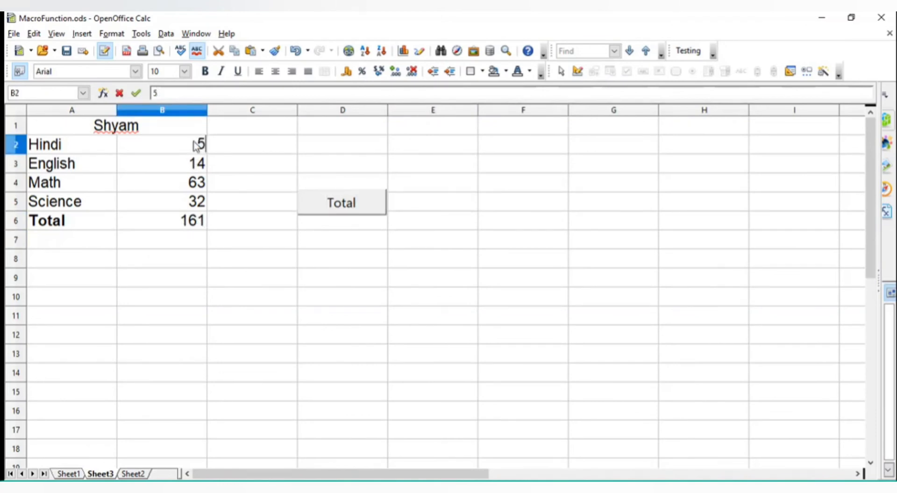
text(2)
key(Return)
text(21)
key(Return)
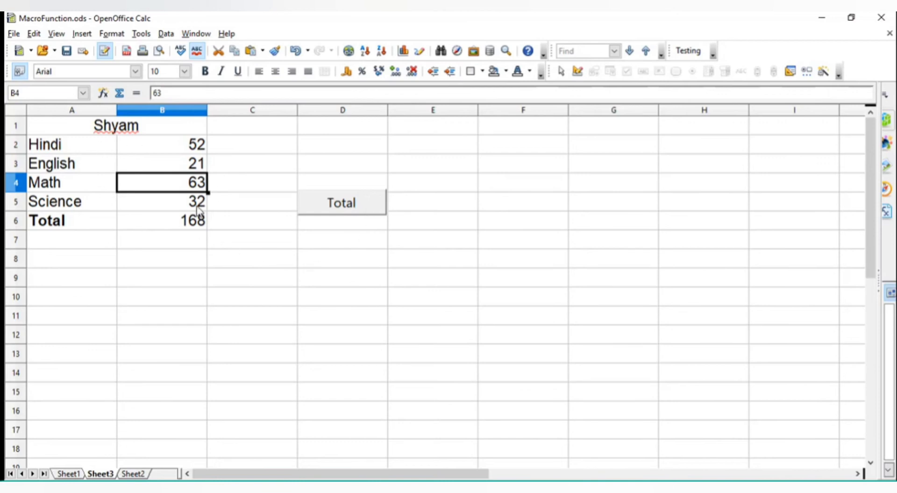
click(141, 34)
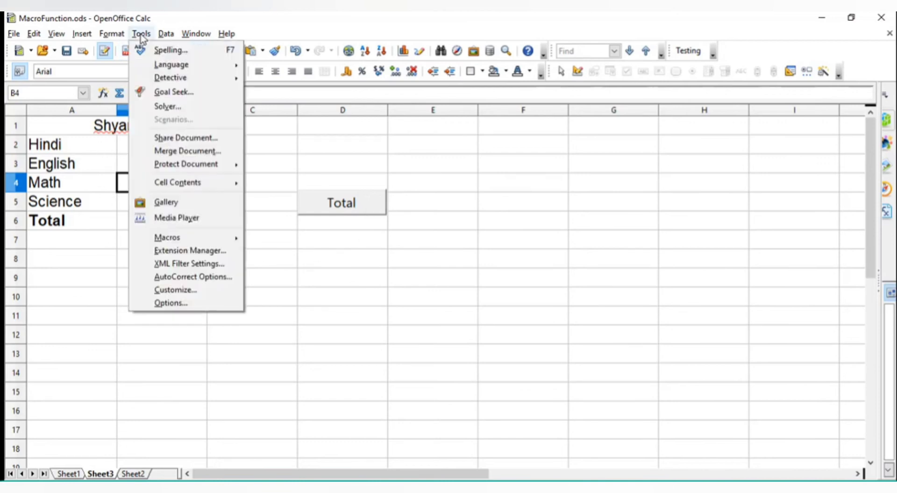
mouse_move(186, 239)
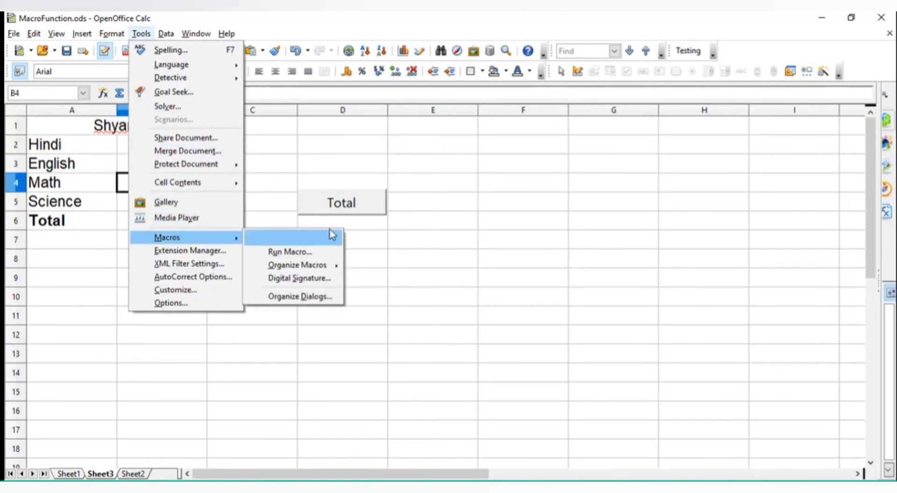
click(542, 235)
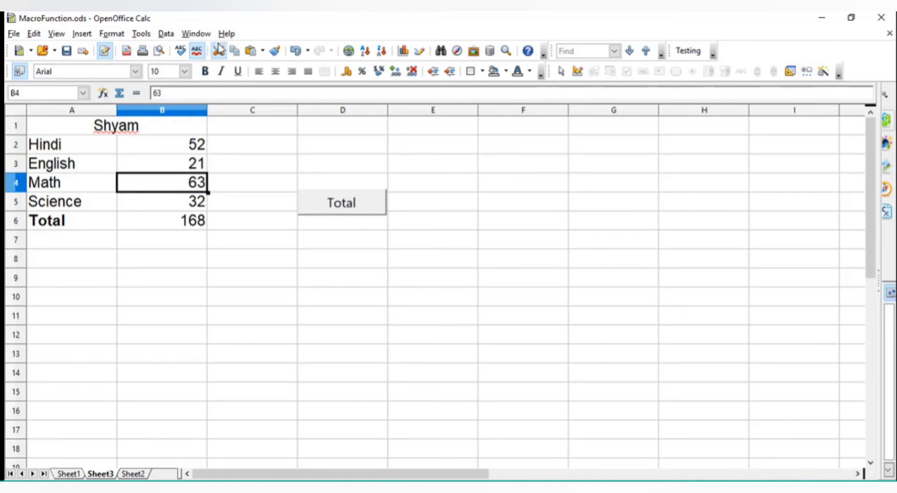
- Open the toolbar customization and choose Standard as the toolbar to customize
click(65, 37)
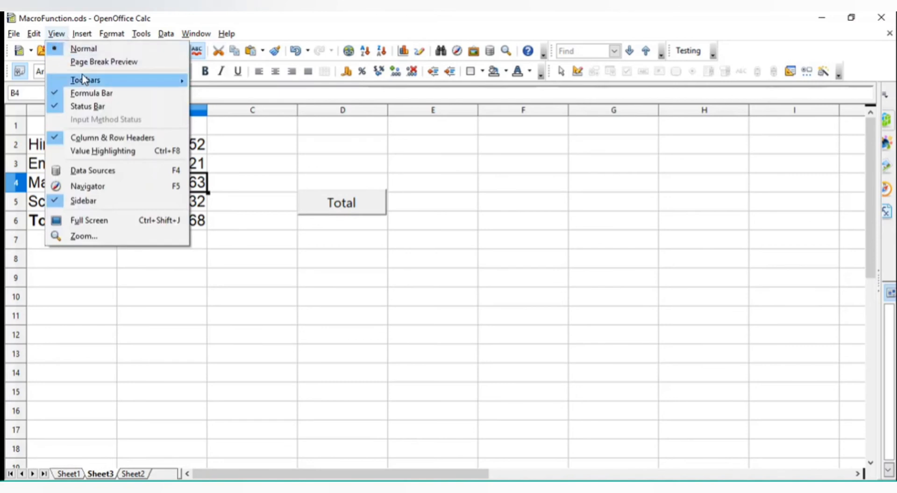
mouse_move(85, 80)
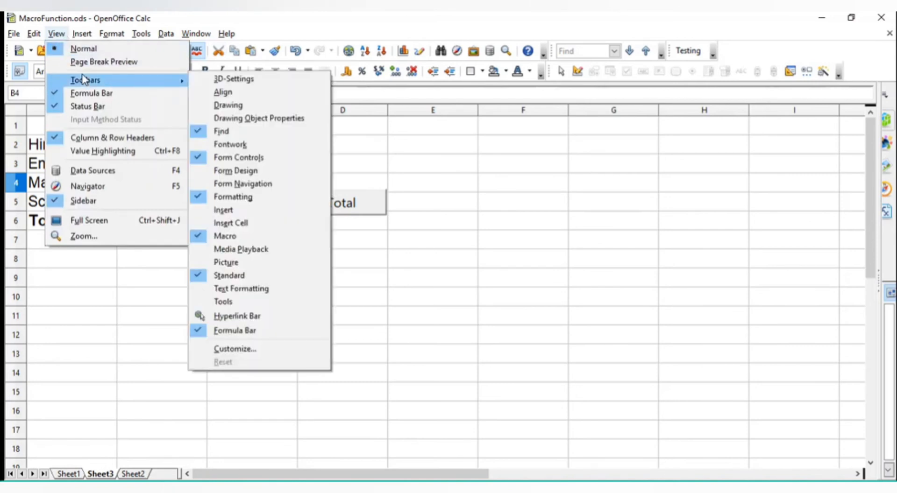
click(279, 352)
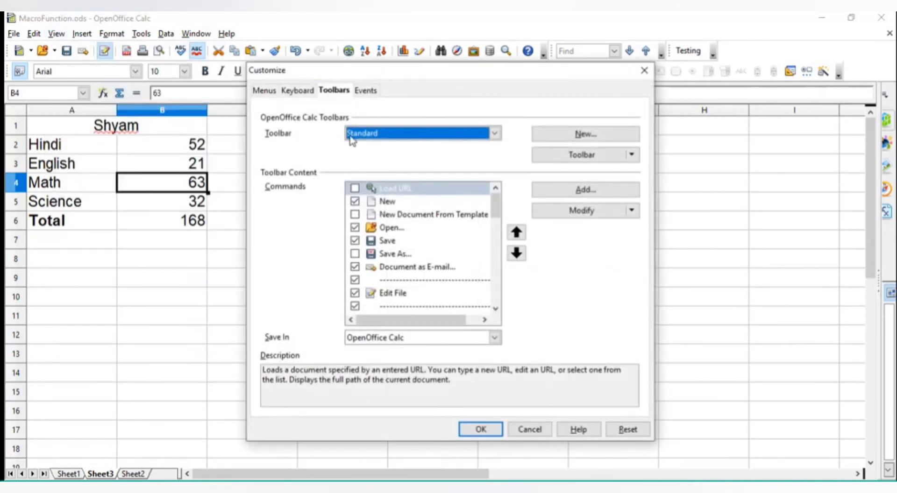
click(386, 139)
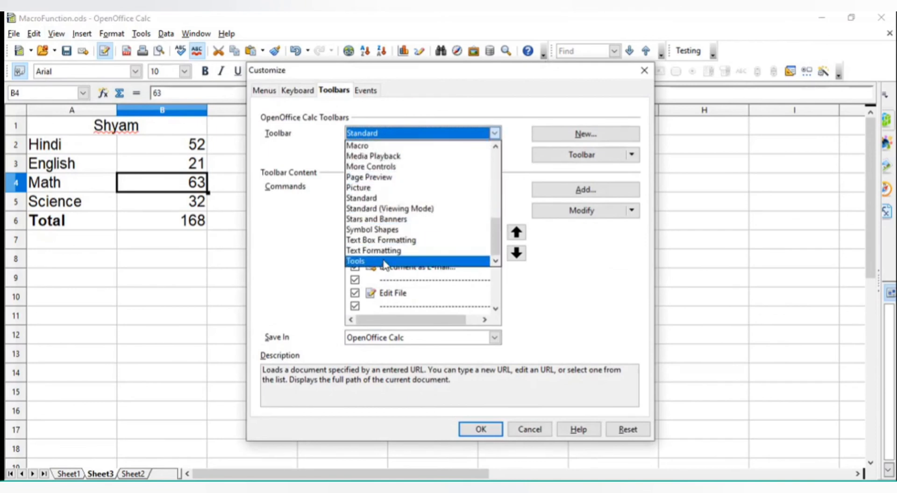
click(371, 199)
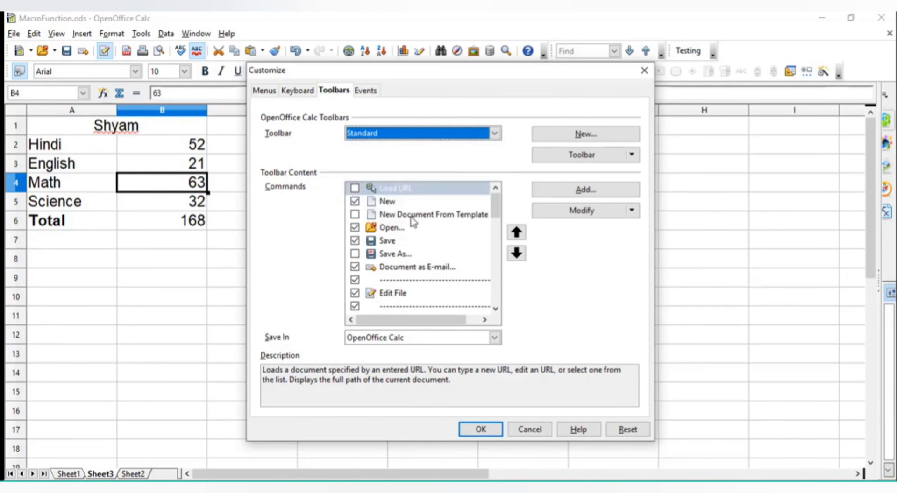
- Start adding a command to the Standard toolbar and bring up the macros in Module1 of Library1 in MacroFunction.ods
click(597, 194)
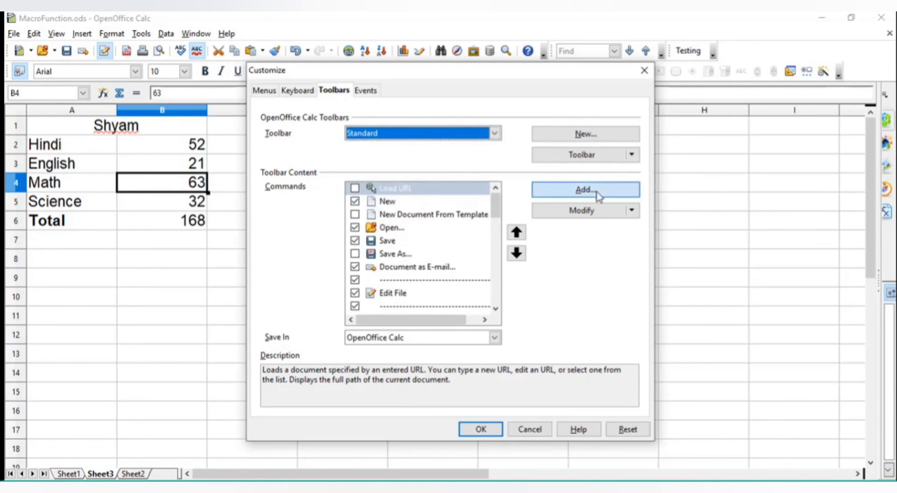
scroll(577, 334, down, 2)
scroll(576, 332, up, 2)
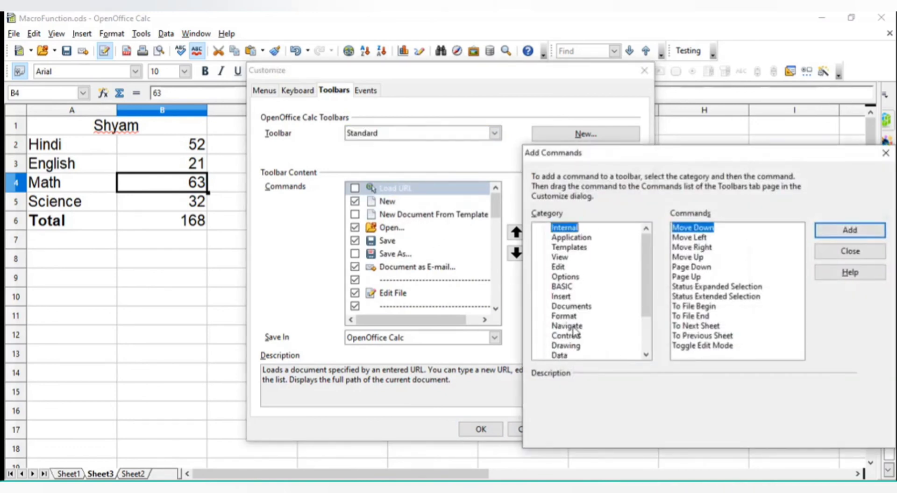
scroll(576, 346, down, 2)
click(586, 356)
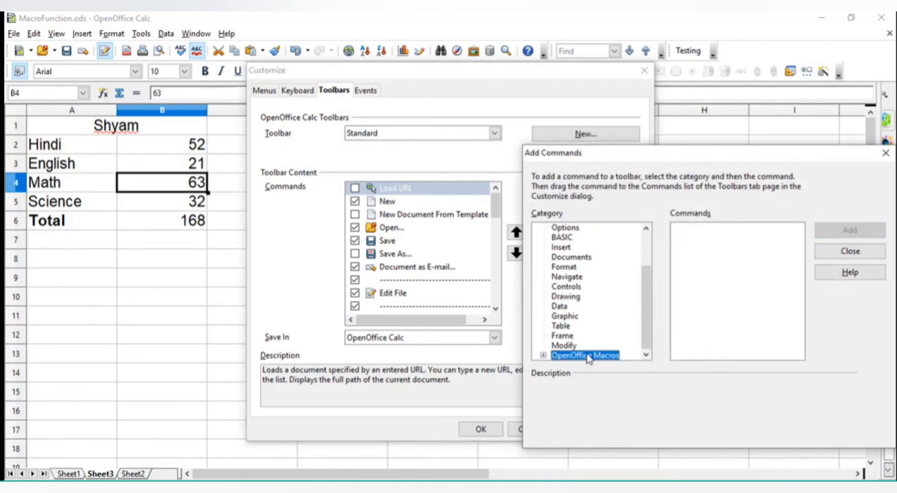
click(543, 356)
click(556, 344)
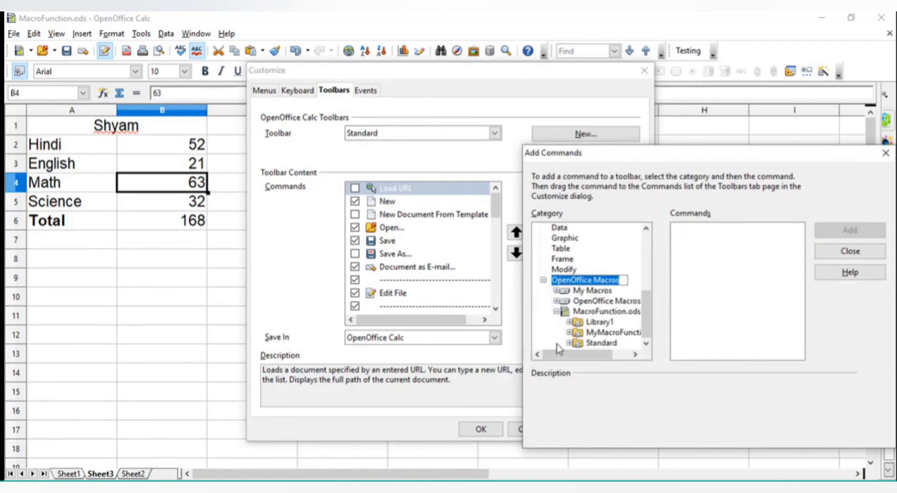
click(569, 321)
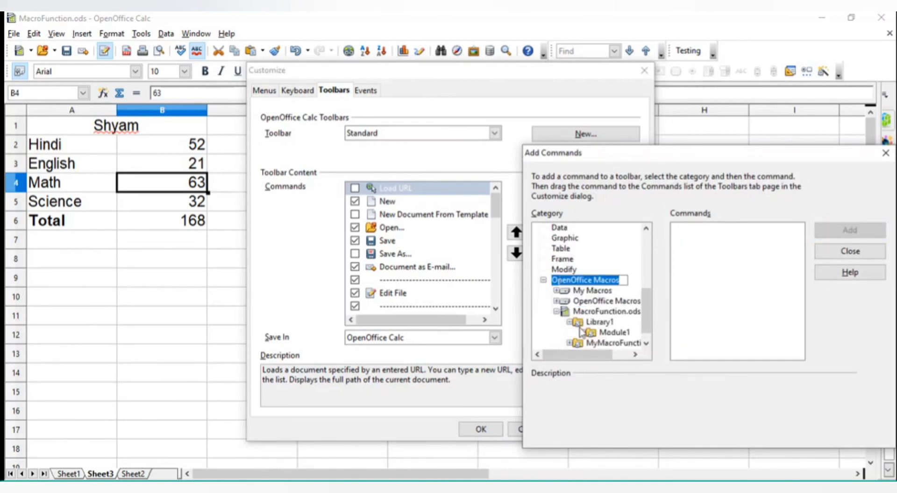
click(614, 334)
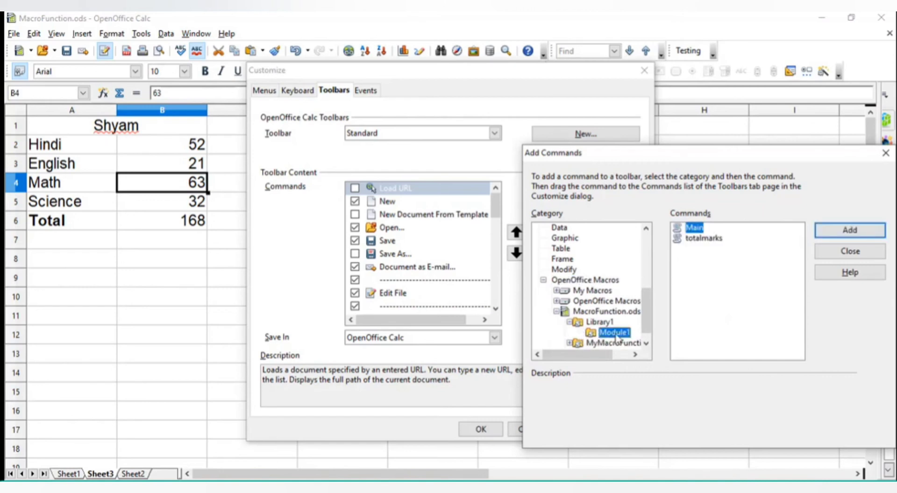
- Add the totalmarks macro to the Standard toolbar and apply the customization
click(704, 241)
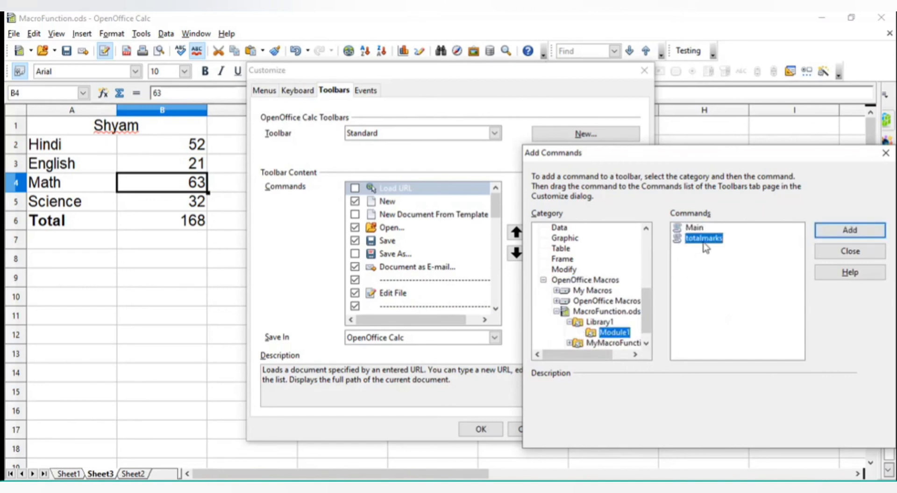
click(870, 237)
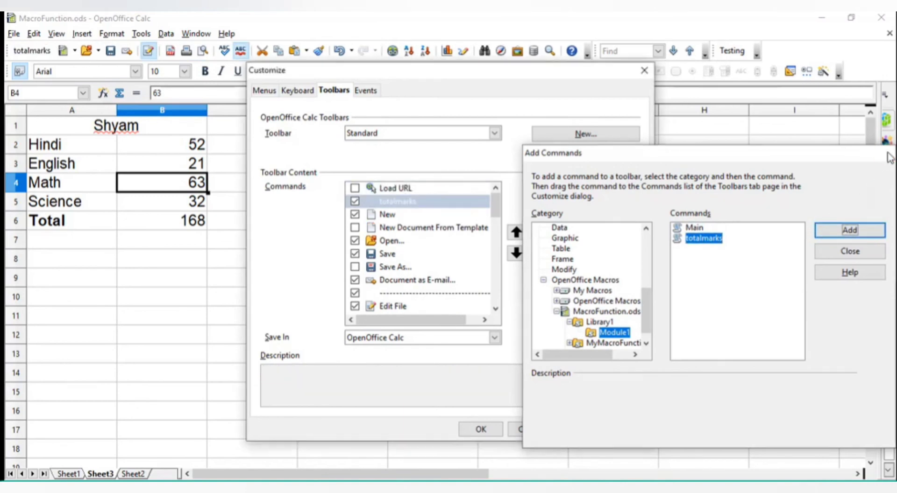
click(889, 154)
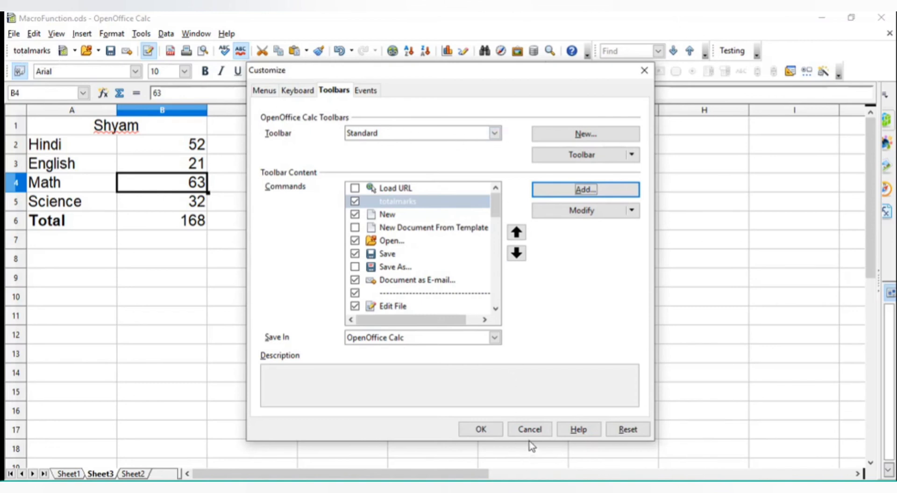
click(498, 432)
click(405, 358)
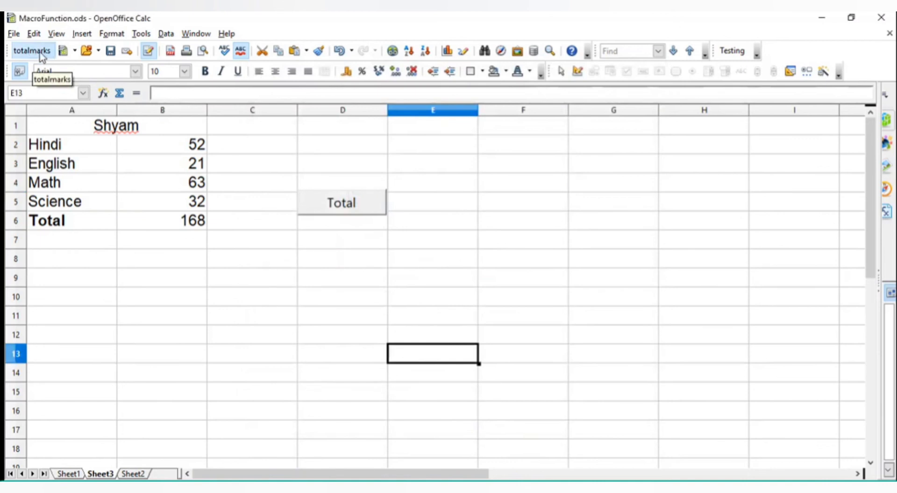
- Delete all contents of cell B6 and recalculate the total with the totalmarks toolbar command, followed by the Total push button
click(164, 238)
click(163, 219)
key(Delete)
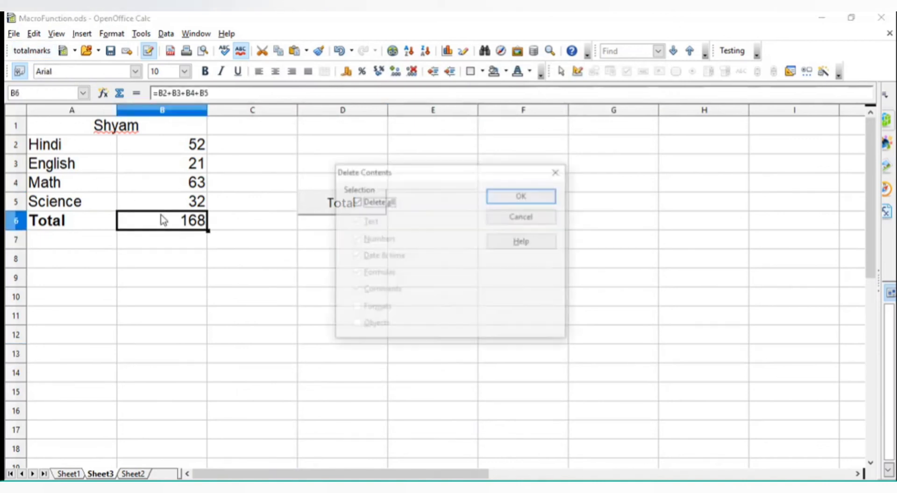
click(503, 201)
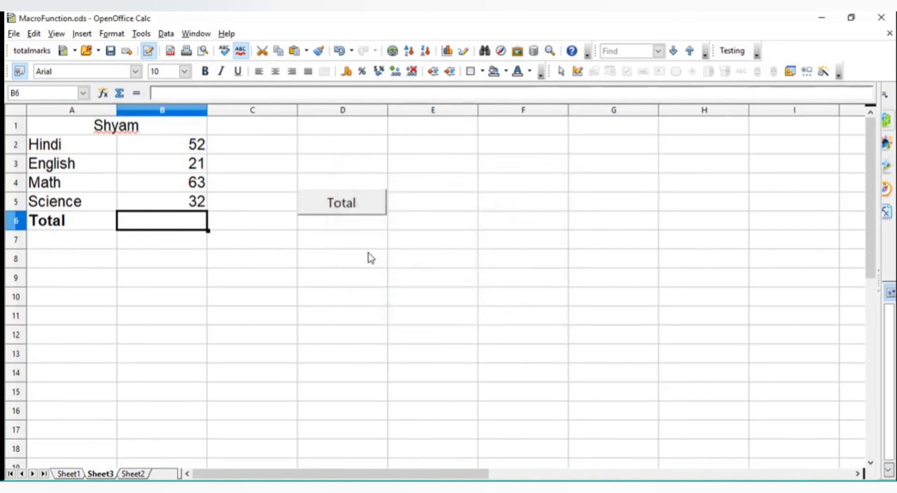
click(40, 52)
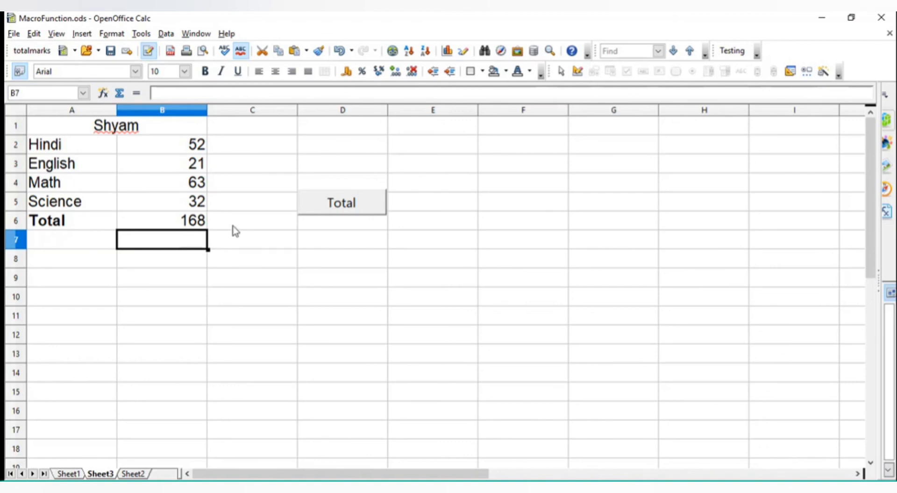
click(370, 213)
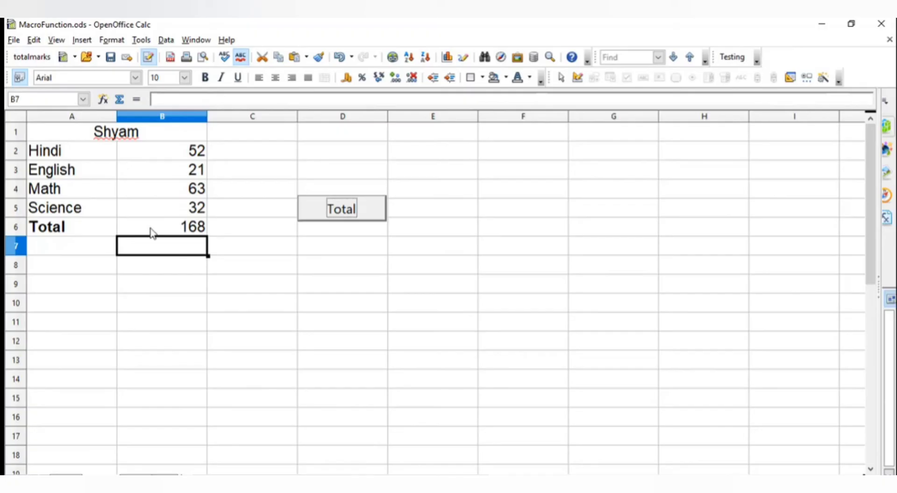
- Select cell B6 and open the totalmarks macro from Module1 of Library1 in MacroFunction.ods for editing in the OpenOffice Basic editor
click(150, 232)
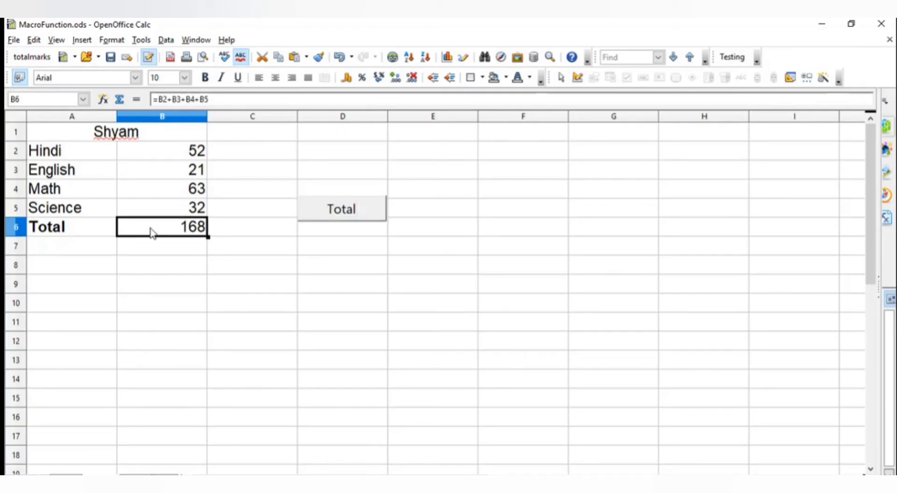
click(141, 41)
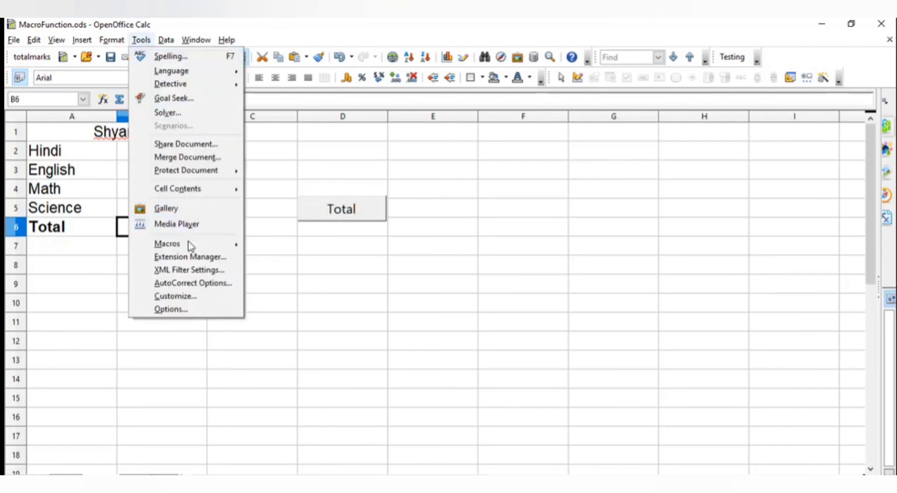
mouse_move(224, 243)
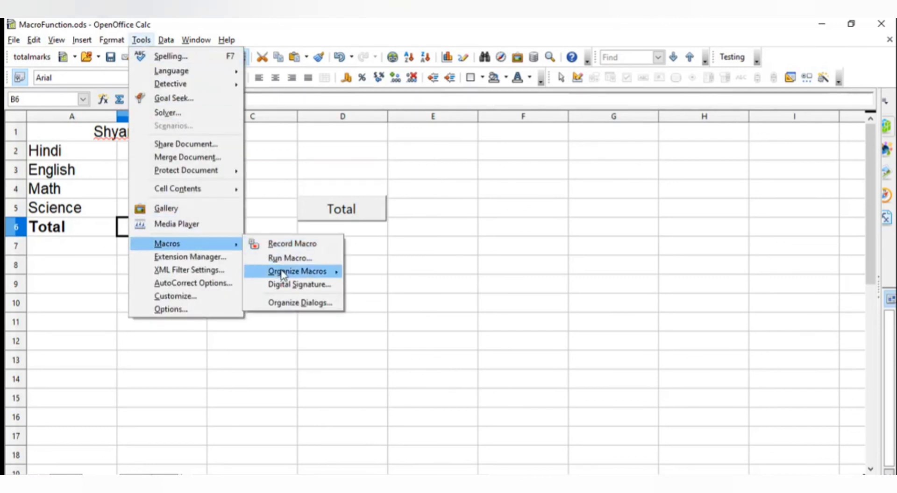
mouse_move(321, 274)
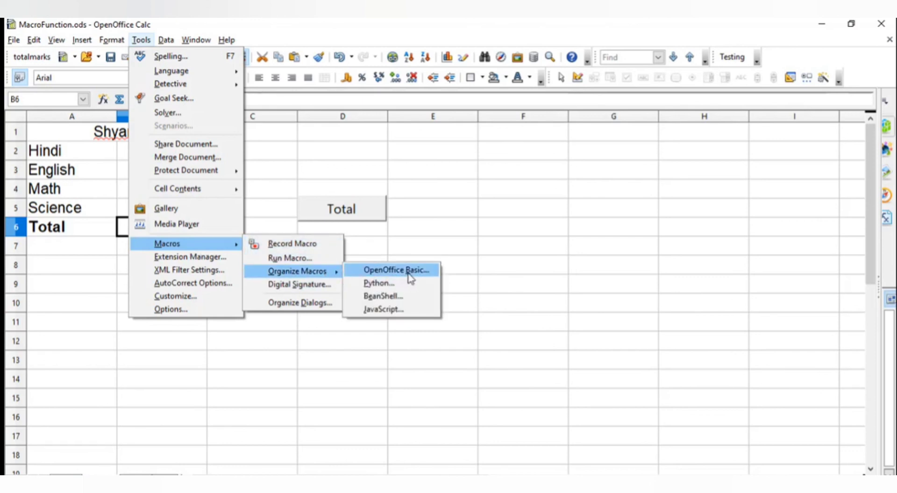
click(406, 270)
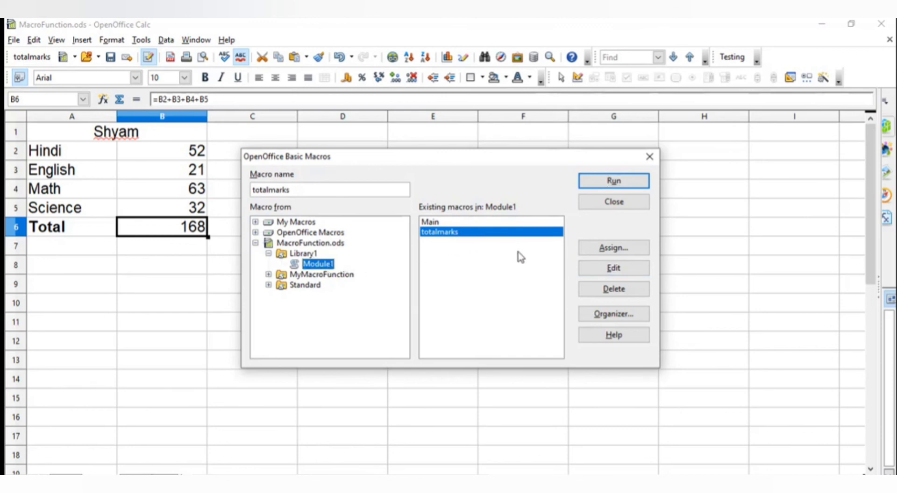
click(614, 270)
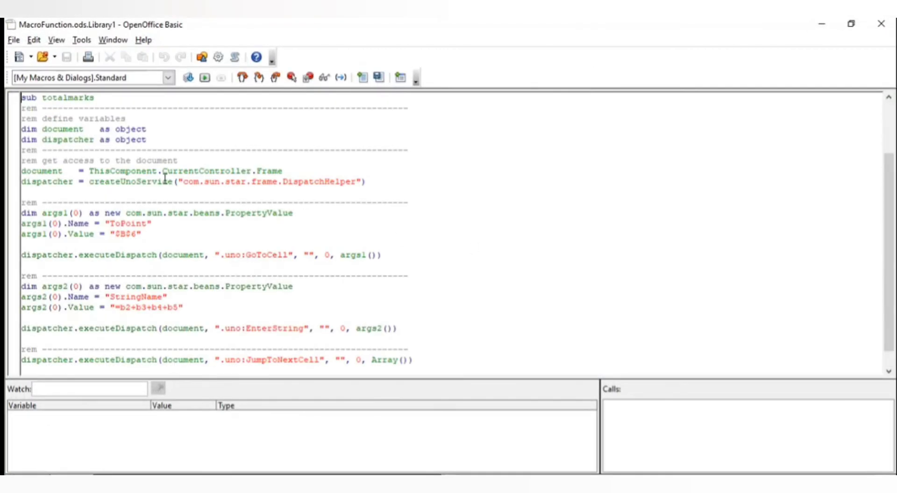
- Remove one blank line between the JumpToNextCell dispatch line and end sub in the totalmarks macro
scroll(140, 205, down, 1)
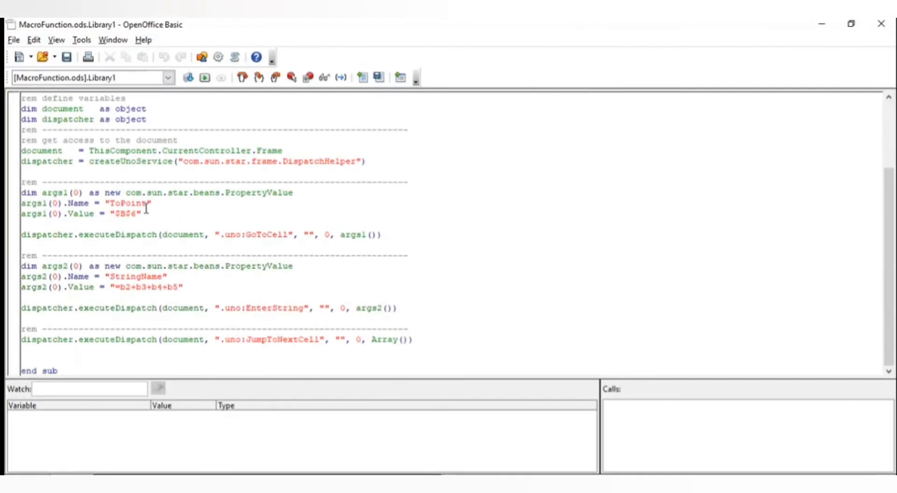
click(116, 355)
key(Delete)
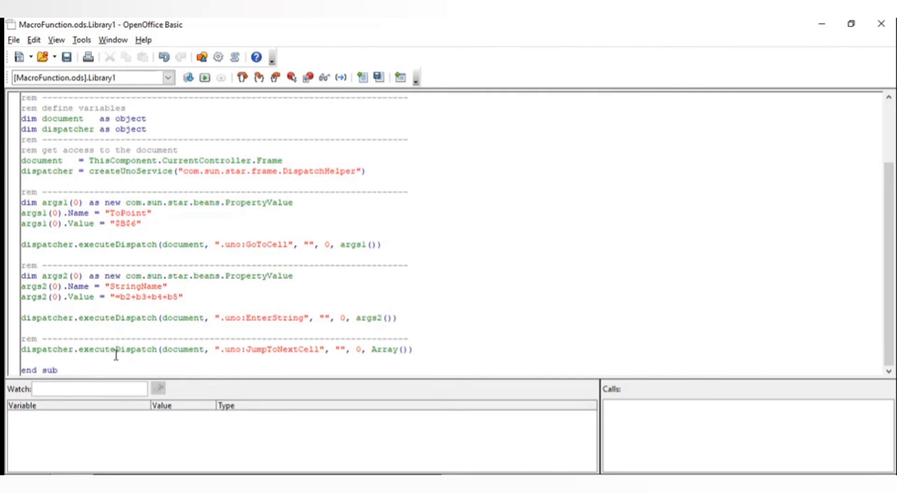